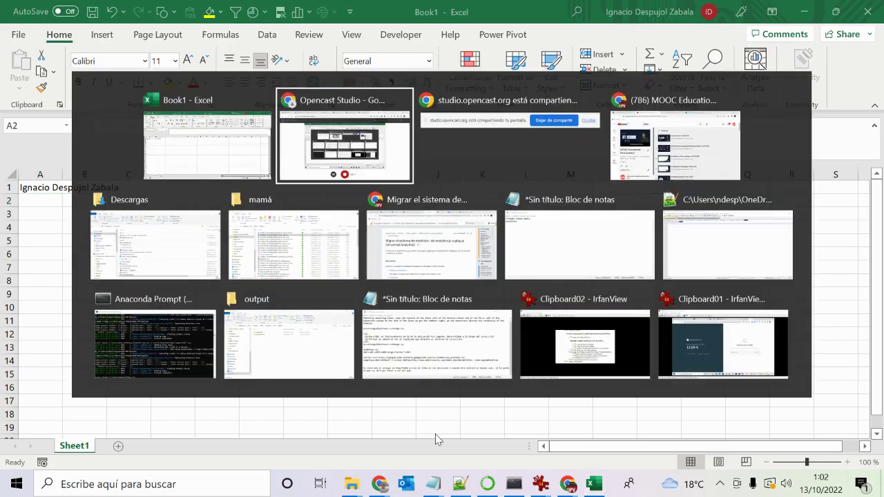
Copy all 39 video entries of the MOOC Educational Data Science playlist in the browser and paste them into Excel from cell A1.
key("alt+Tab")
key("alt+Tab")
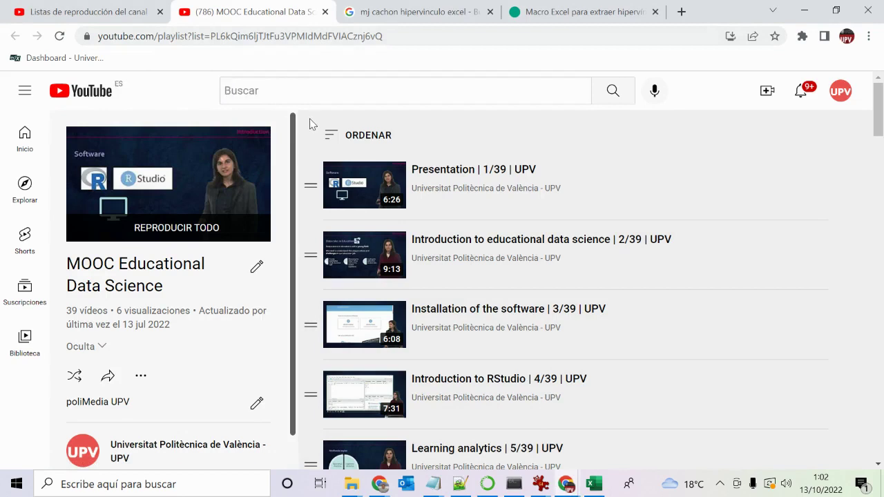
left_click_drag(316, 150, 576, 464)
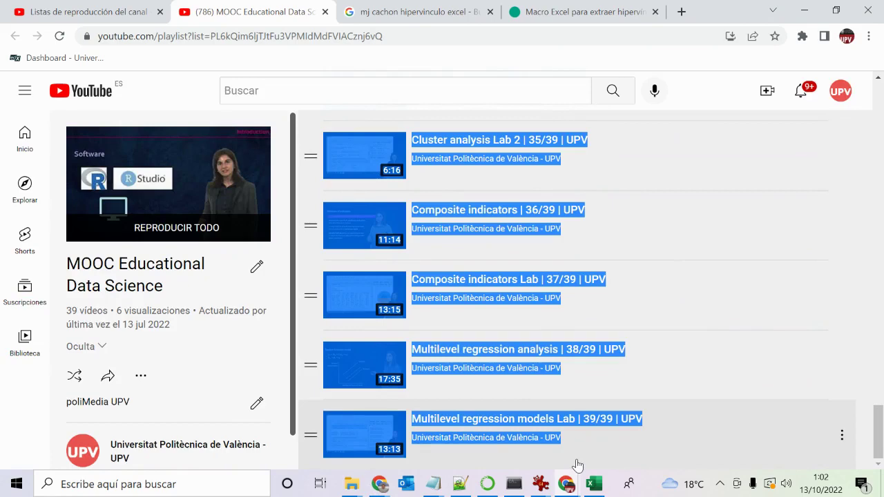
key("alt+Tab")
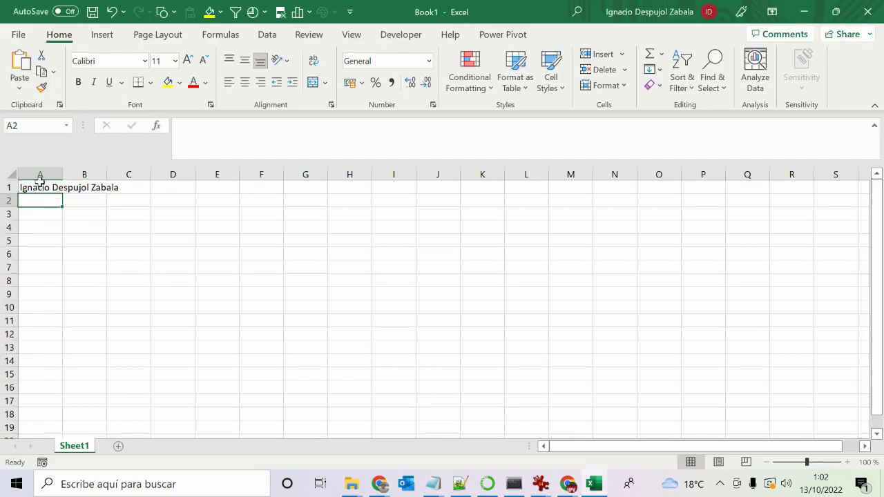
left_click(45, 188)
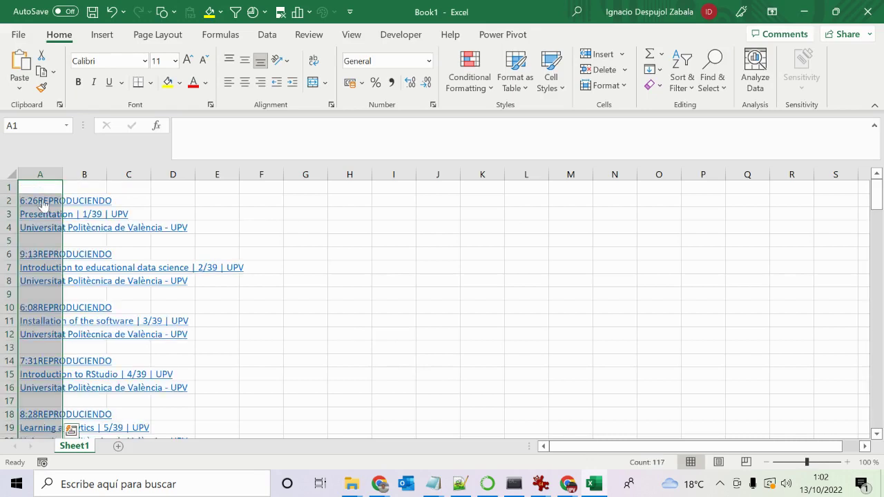
right_click(159, 204)
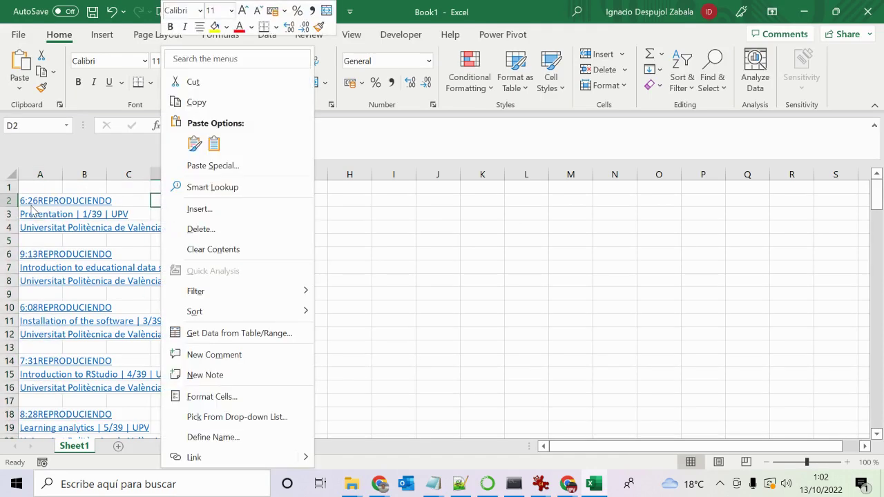
right_click(357, 201)
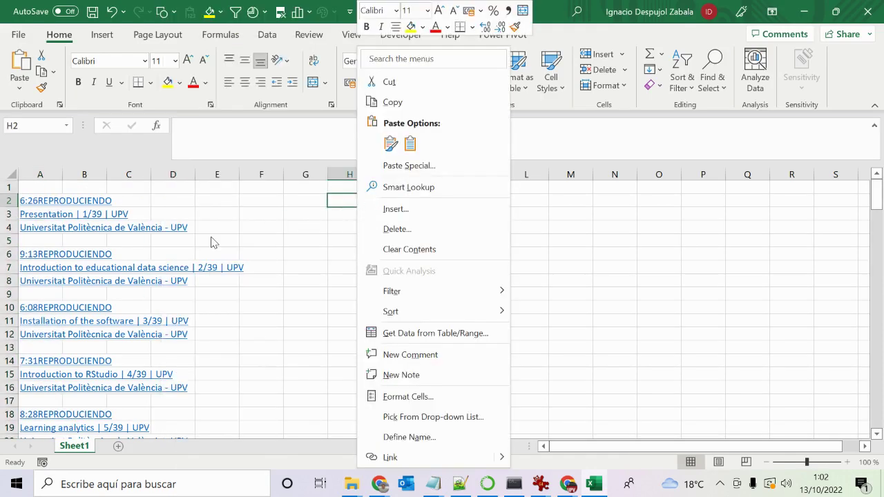
key("Escape")
key("Left")
key("Left")
key("Left")
key("Left")
key("Left")
key("Left")
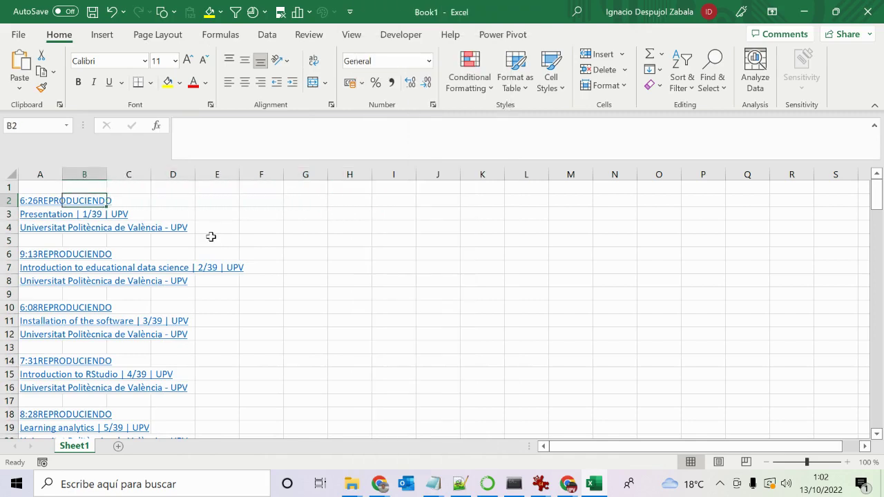
Enter the formula +A3 in cell E2 to pull in the first video's title.
key("Right")
key("Right")
key("Right")
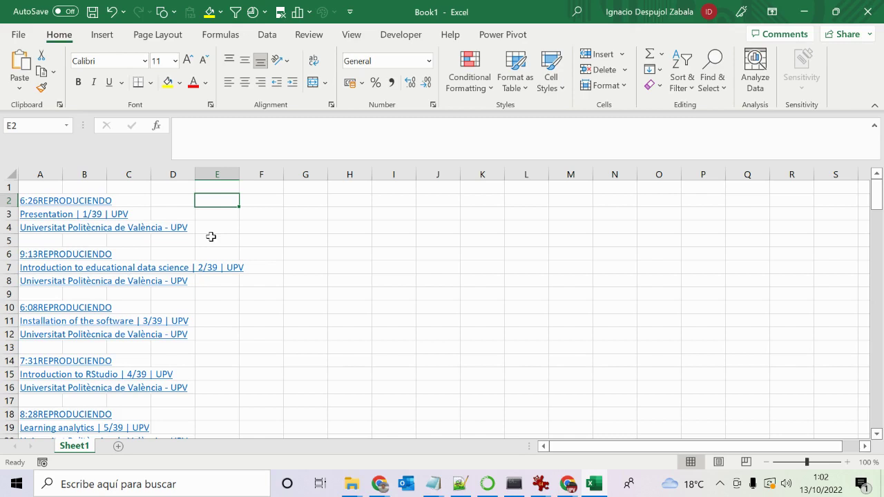
type("+")
key("Left")
key("Left")
key("Left")
key("Left")
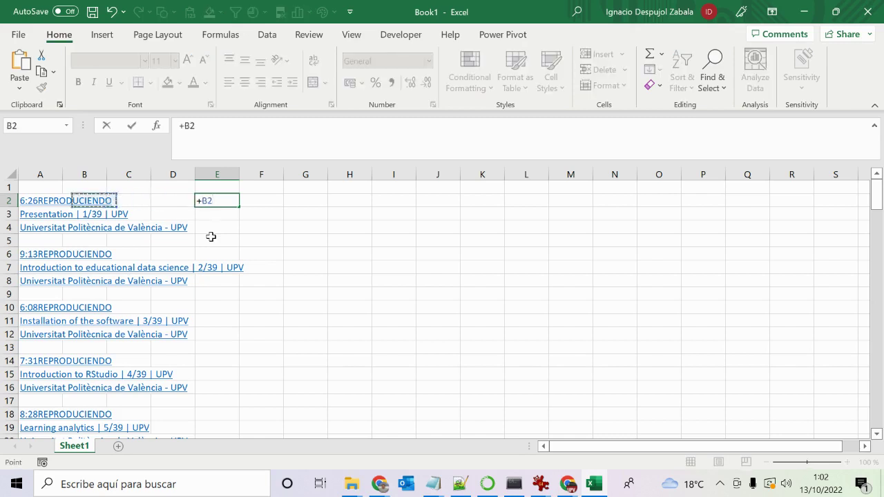
key("Down")
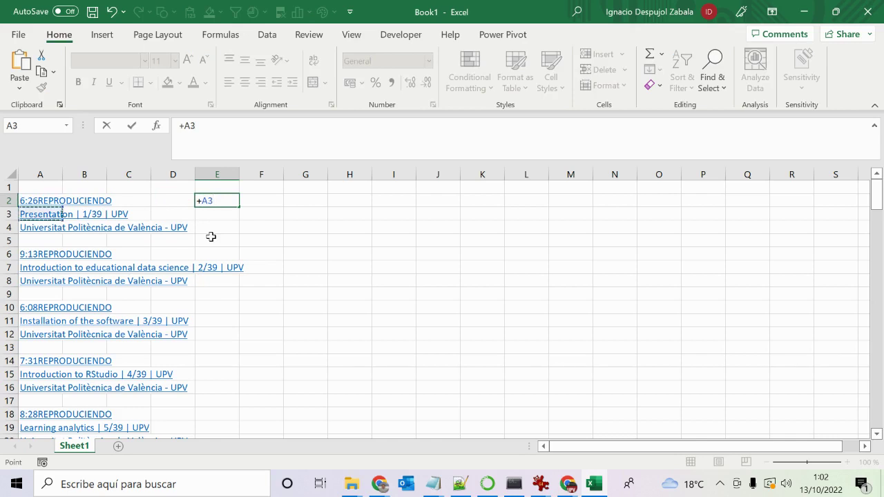
key("Return")
key("Up")
key("Right")
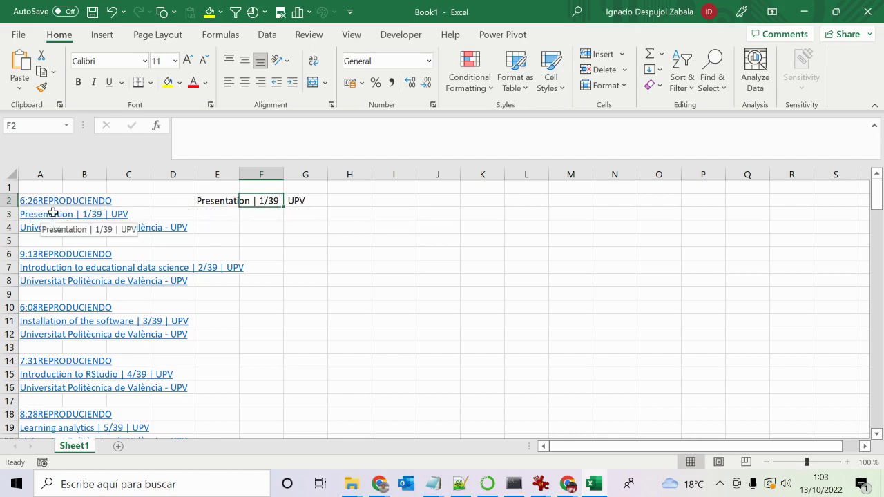
Switch to the browser and copy the complete Extraer_Hipervinculo function code from the MJ Cachón macro article.
key("alt+Tab")
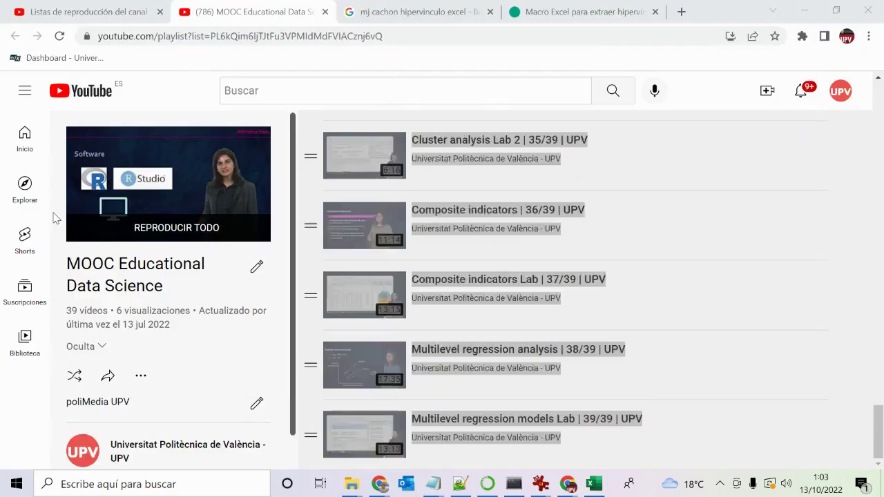
left_click(400, 19)
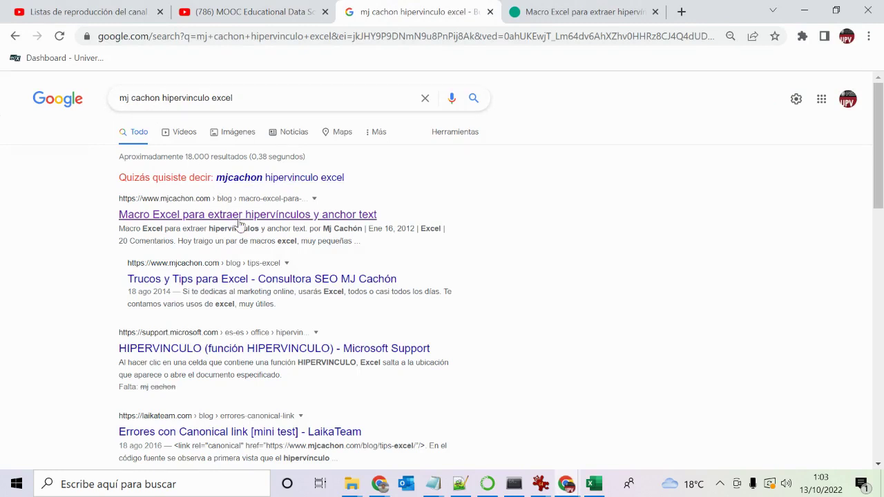
left_click(561, 16)
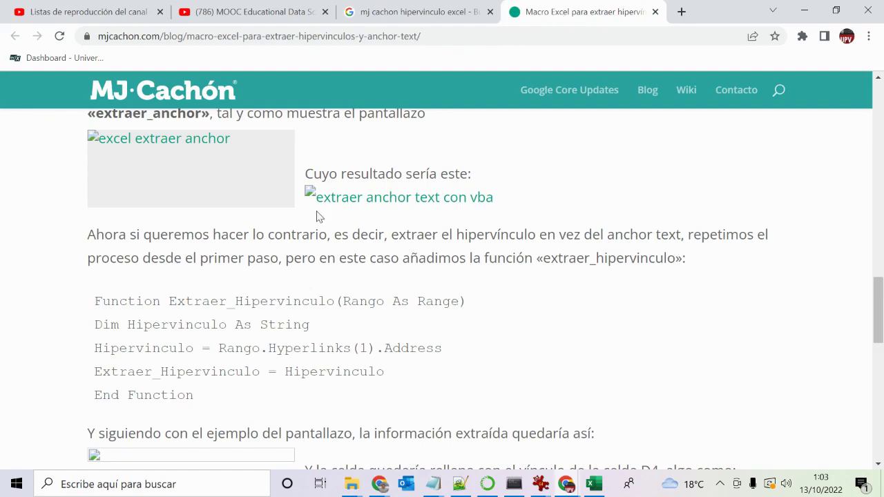
left_click_drag(878, 290, 870, 424)
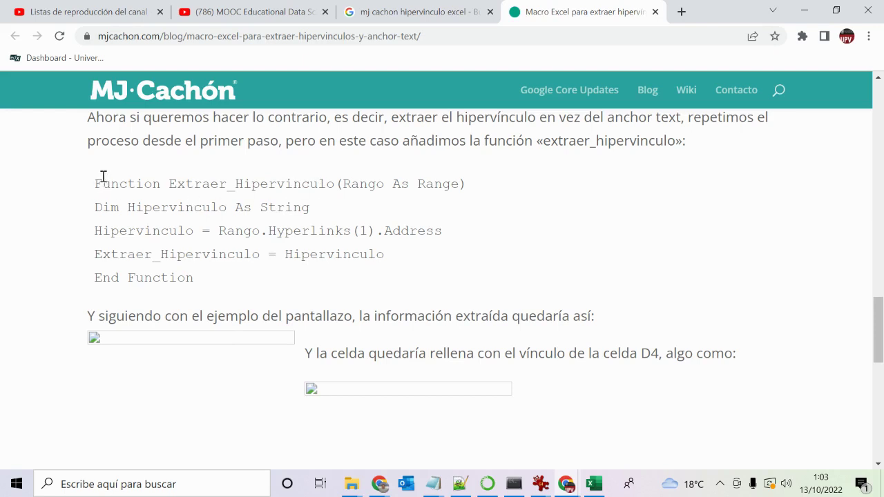
left_click_drag(97, 184, 199, 276)
key("ctrl+c")
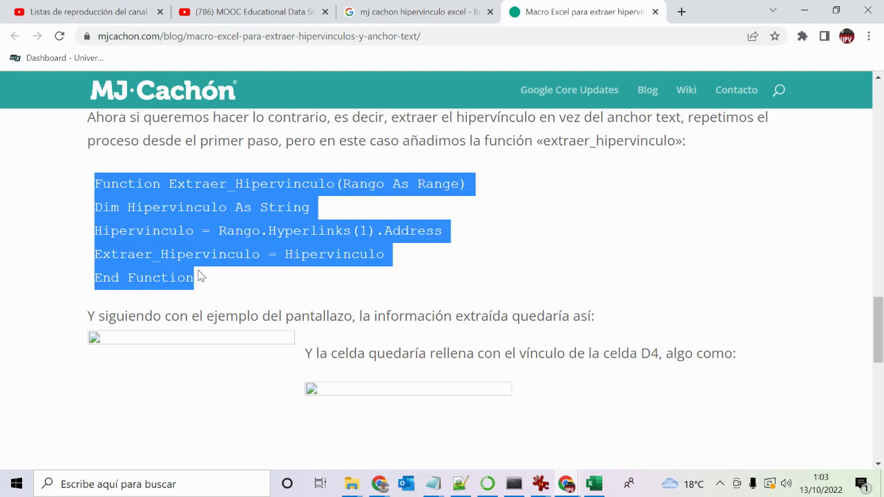
In Excel's Visual Basic editor, insert a module into VBAProject (Book1), paste the copied Extraer_Hipervinculo function, and return to the worksheet.
key("alt+Tab")
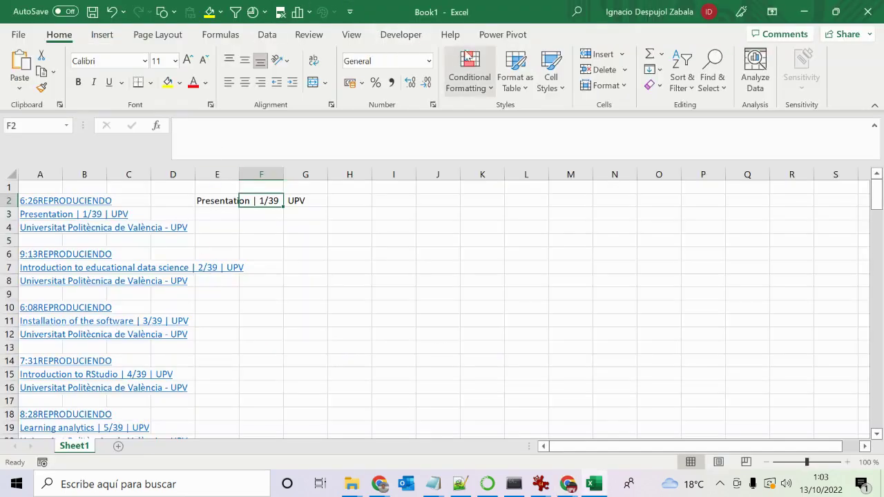
left_click(409, 39)
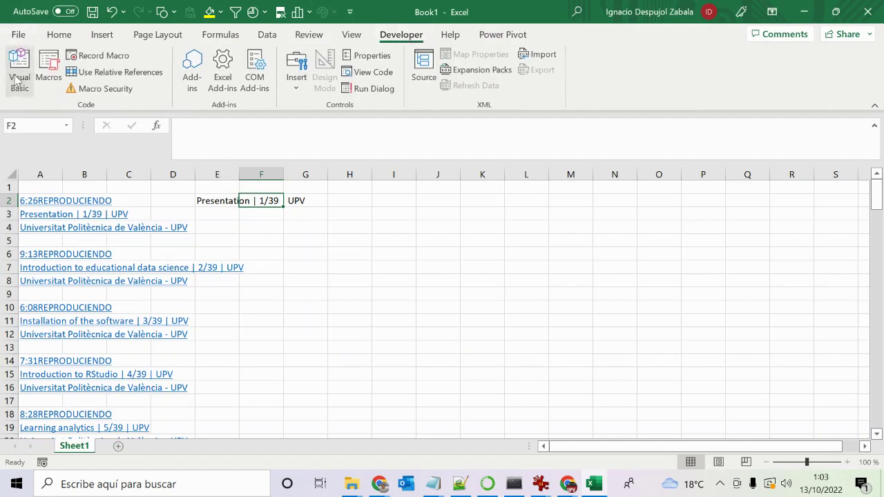
left_click(15, 77)
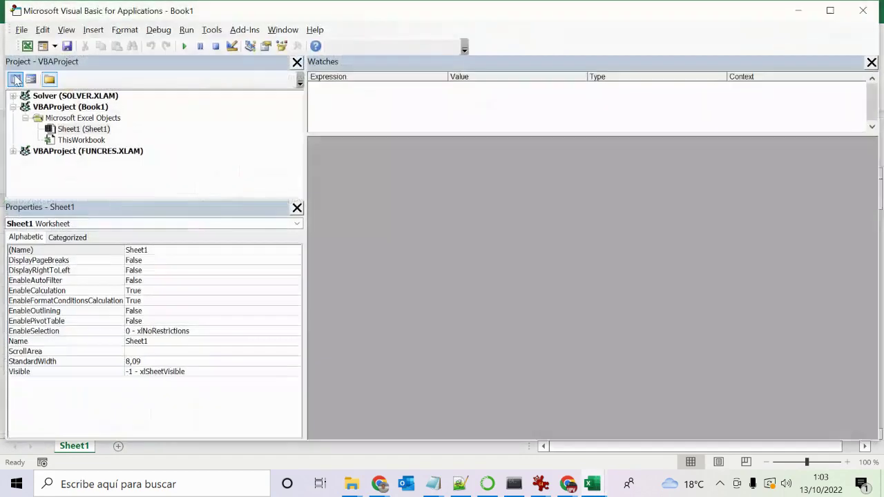
right_click(66, 109)
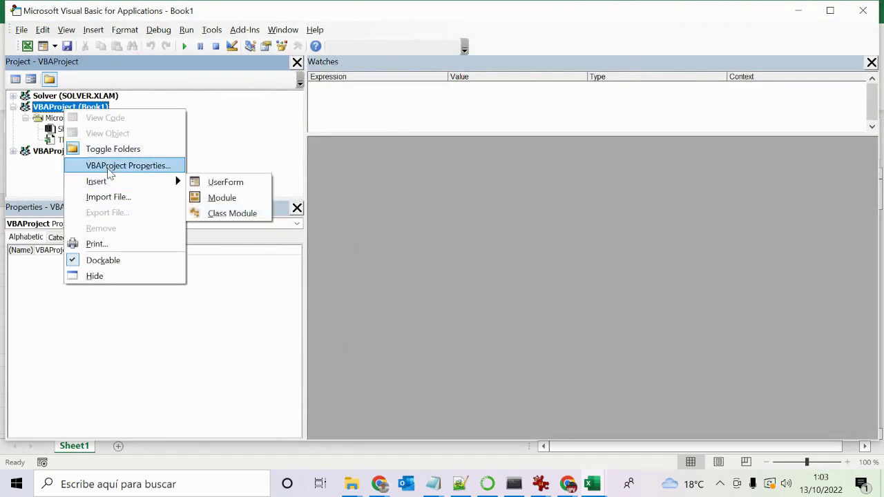
mouse_move(112, 181)
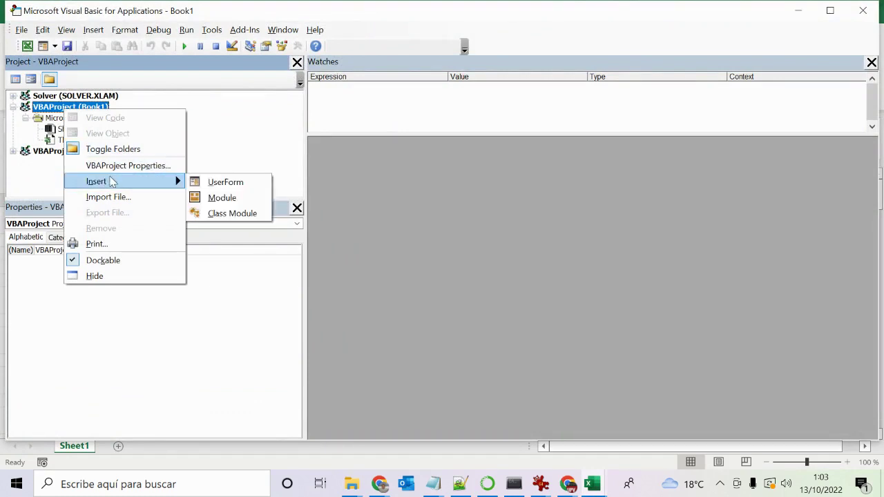
left_click(215, 198)
key("ctrl+v")
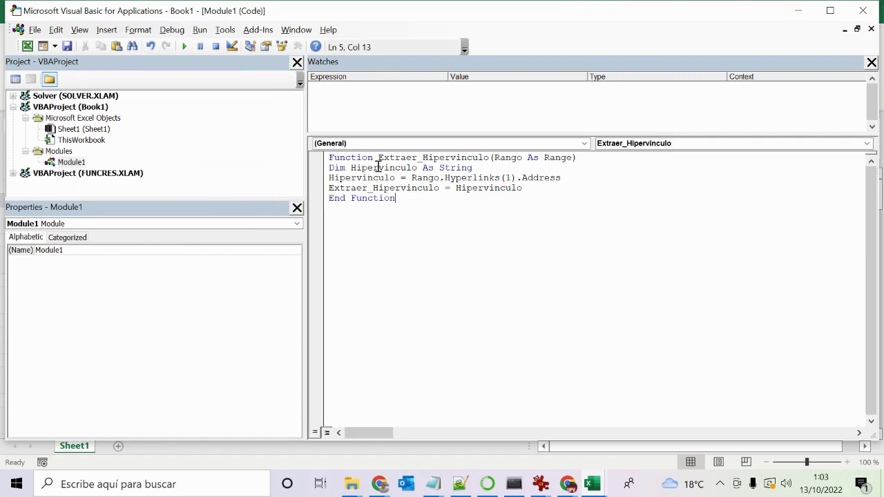
left_click(858, 11)
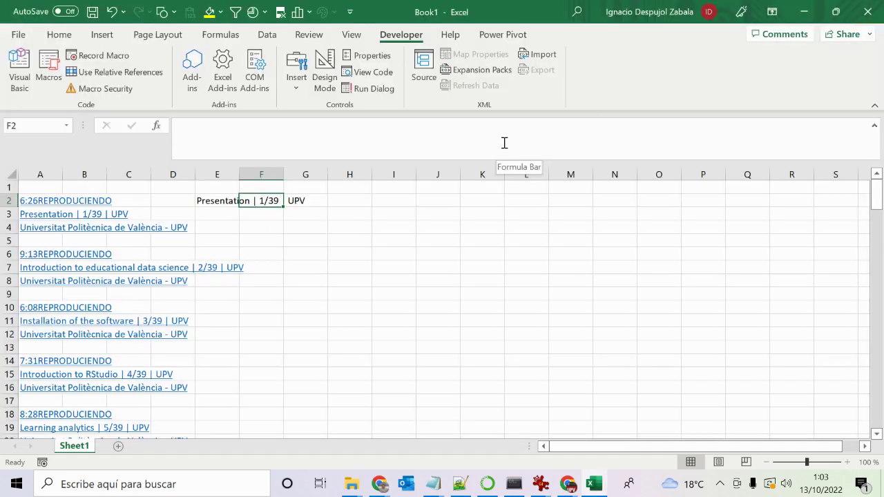
Enter the formula +Extraer_Hipervinculo(A2) in cell F2 to extract the first video's link address.
type("+")
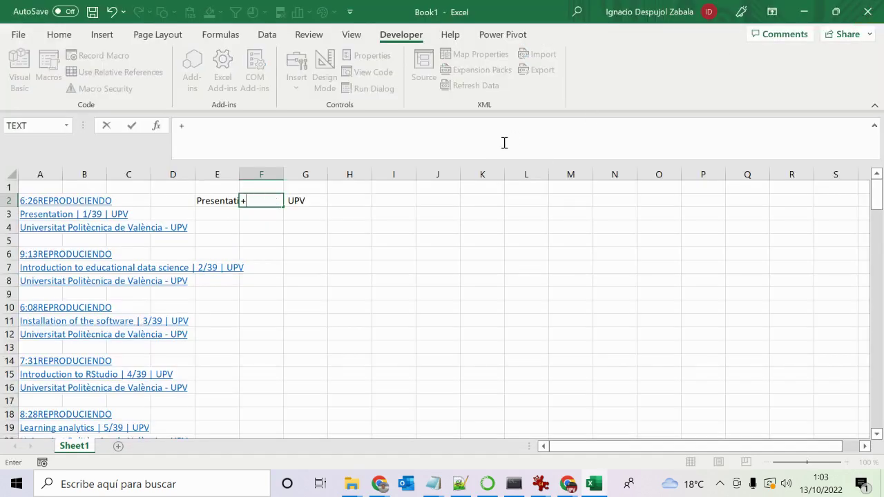
type("Ex")
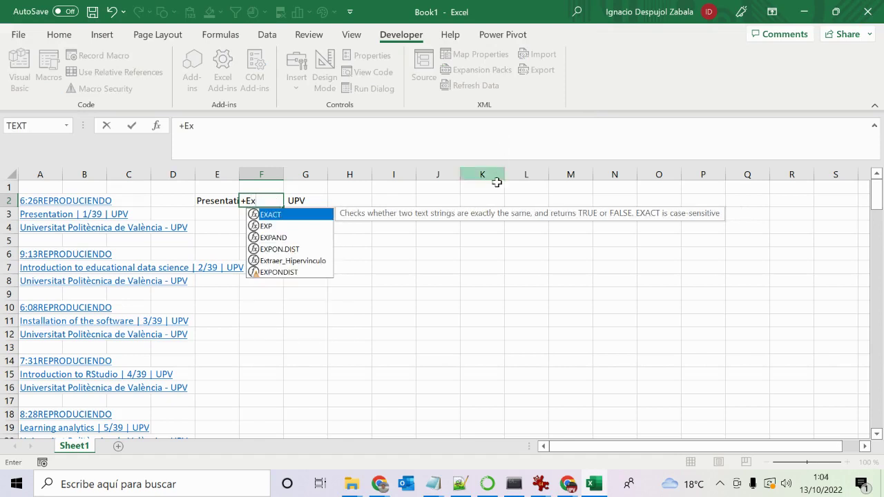
double_click(289, 261)
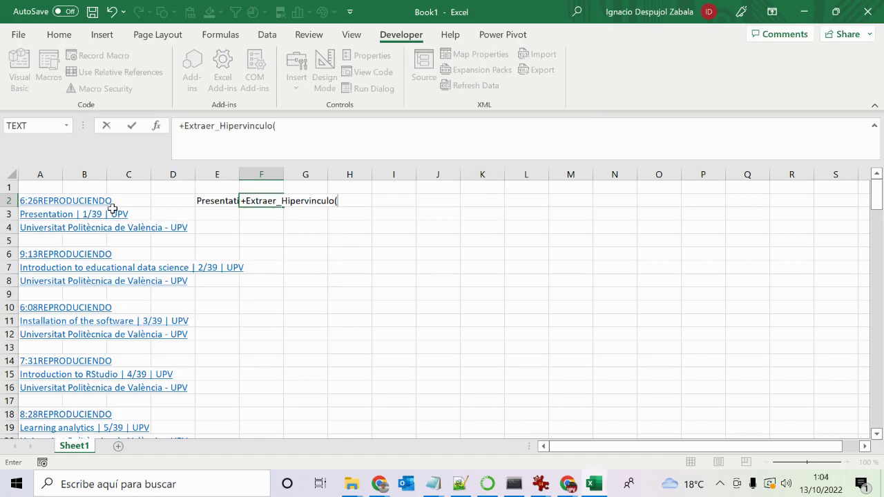
left_click(46, 199)
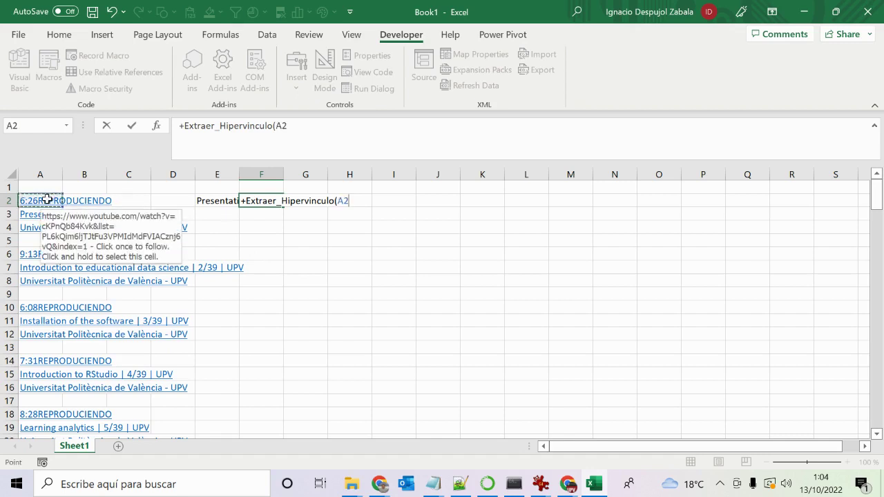
type(")")
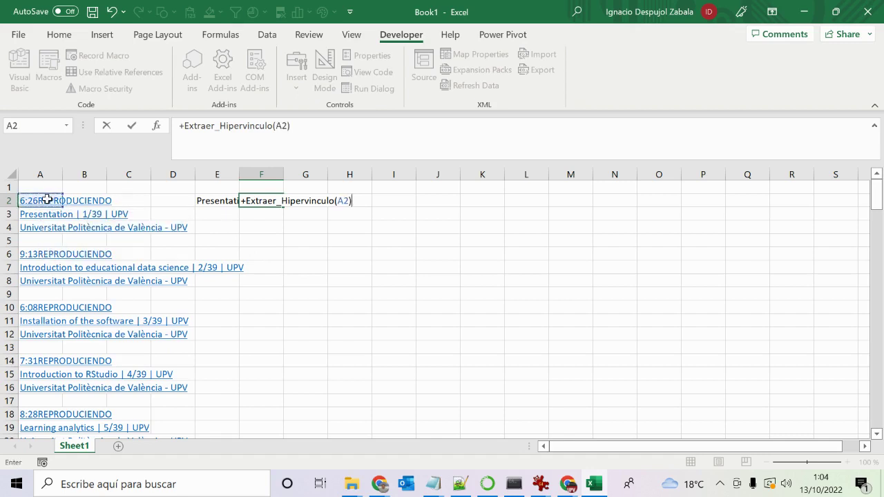
key("Return")
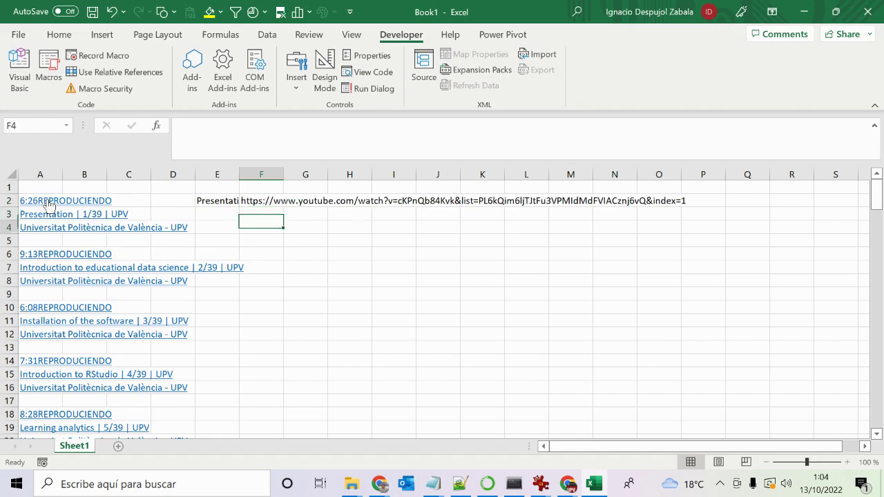
Enter the formula +LEFT(A2;5) in cell G2 to extract the first video's duration.
key("Up")
key("Right")
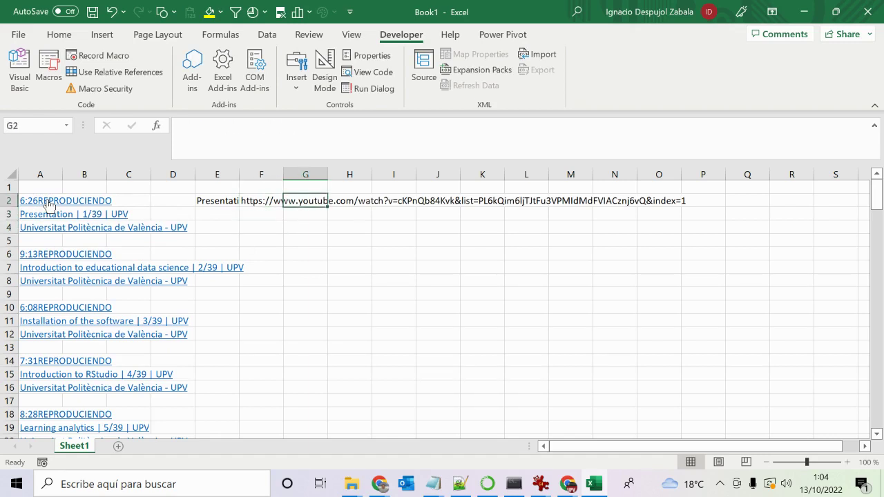
type("+le")
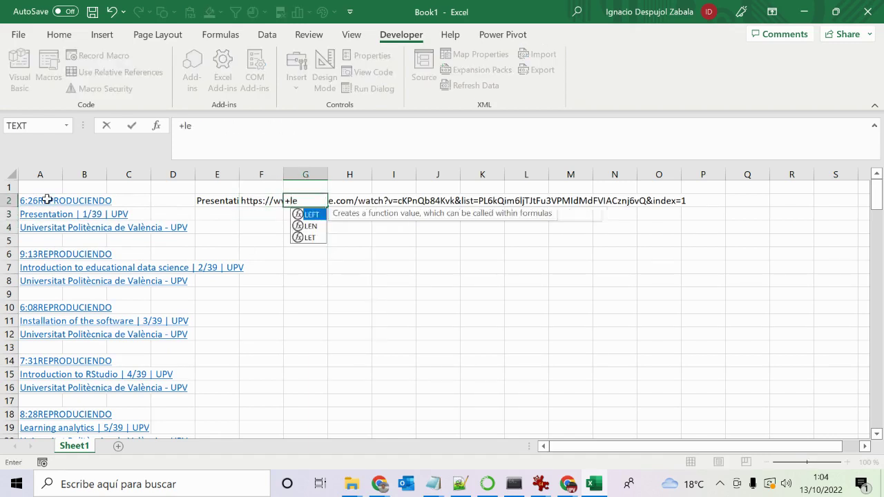
type("ft(")
key("Left")
key("Left")
key("Left")
key("Left")
key("Left")
key("Left")
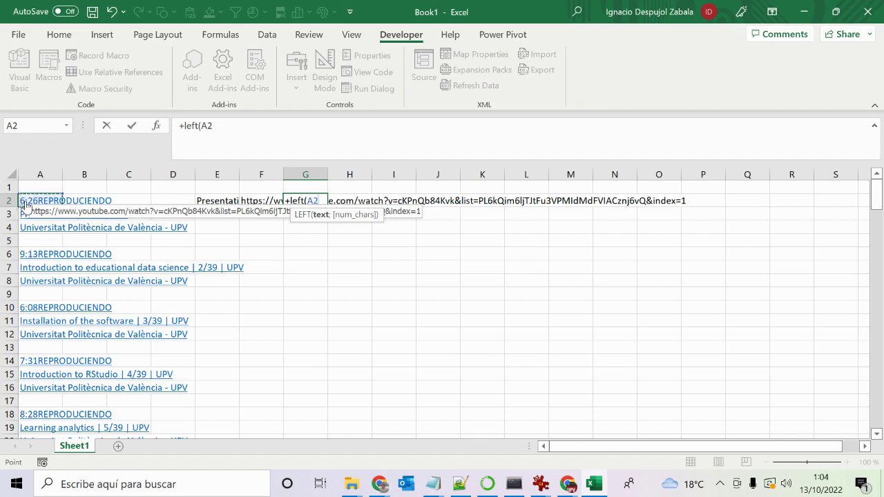
type(";")
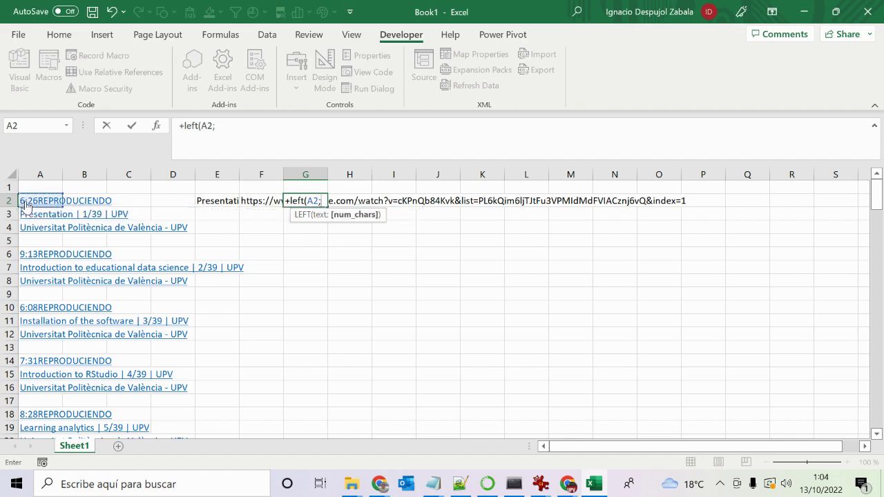
type("5)")
key("Return")
key("Up")
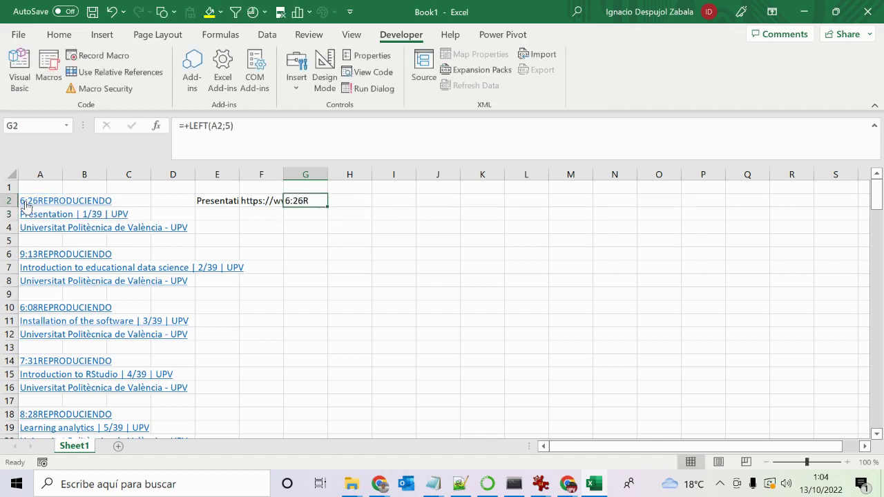
right_click(205, 203)
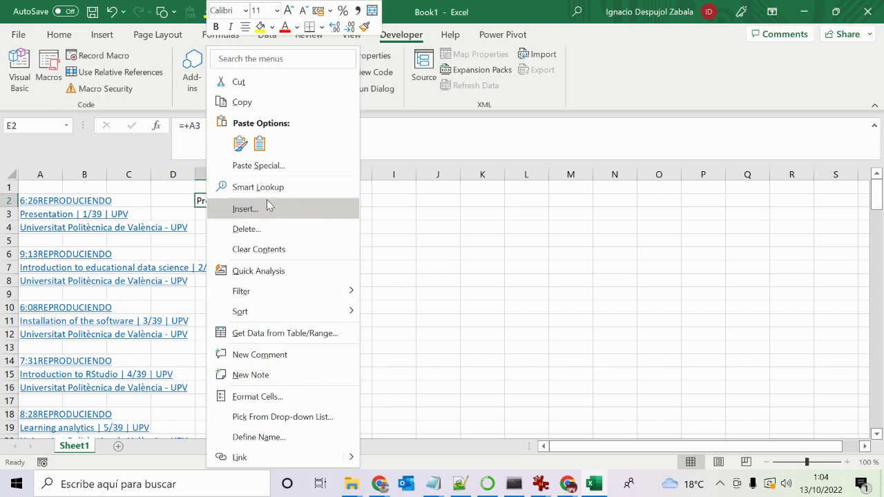
key("Escape")
right_click(298, 201)
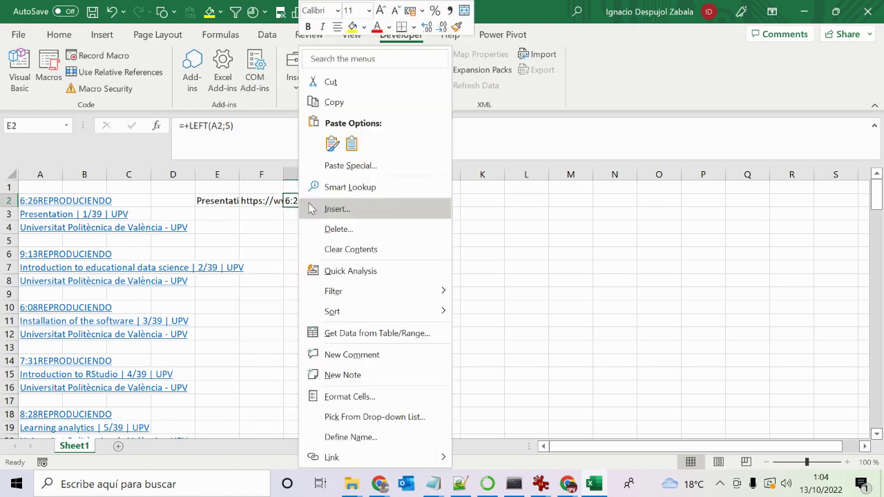
key("Escape")
Copy the formulas in E2:G2 and paste them down columns E to G alongside the whole playlist in column A.
left_click(220, 199)
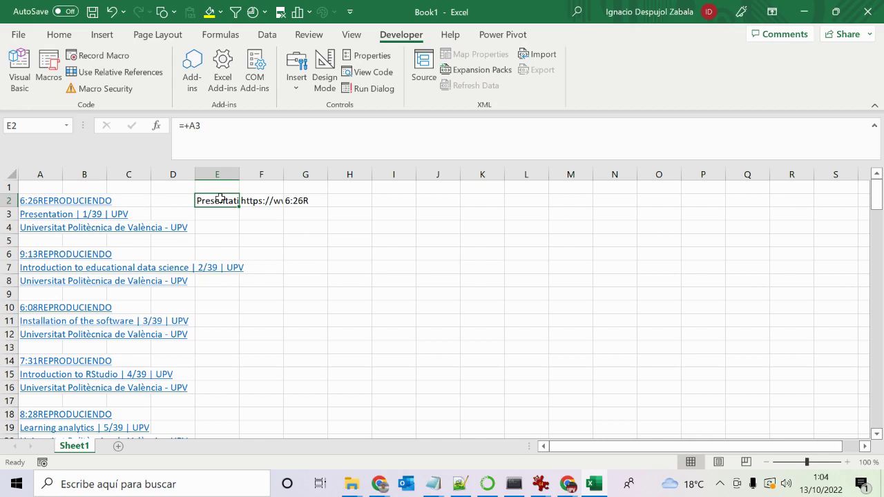
key("shift+Right")
key("shift+Right")
key("ctrl+c")
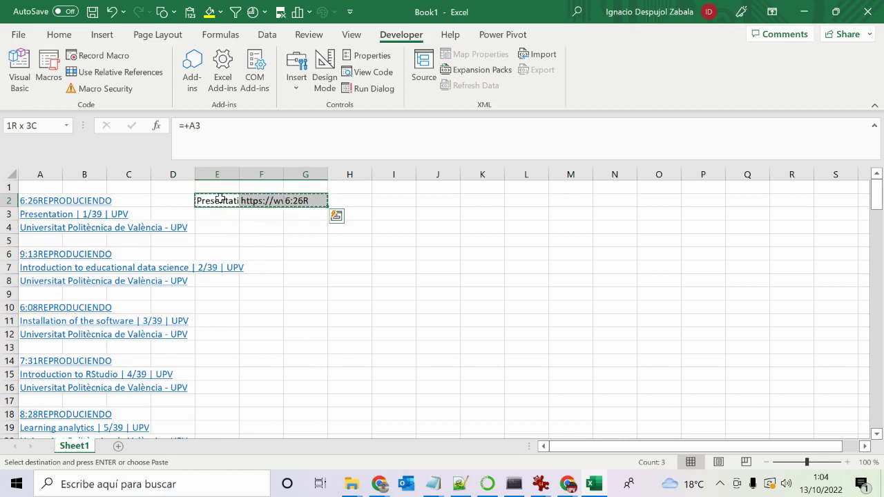
key("shift+Down")
key("shift+Down")
key("shift+Down")
key("shift+Down")
key("shift+Down")
key("shift+Down")
key("shift+Down")
key("shift+Down")
key("shift+Down")
key("shift+Down")
key("shift+Down")
key("shift+Down")
key("shift+Down")
key("shift+Down")
key("shift+Down")
key("shift+Down")
key("shift+Down")
key("shift+Down")
key("shift+Down")
key("shift+Down")
key("shift+Down")
key("shift+Down")
key("shift+Down")
key("shift+Down")
key("shift+Down")
key("shift+Down")
key("shift+Down")
key("shift+Down")
key("shift+Down")
key("shift+Down")
key("shift+Down")
key("shift+Down")
key("shift+Down")
key("shift+Down")
key("shift+Down")
key("shift+Down")
key("shift+Down")
key("shift+Down")
key("shift+Down")
key("shift+Down")
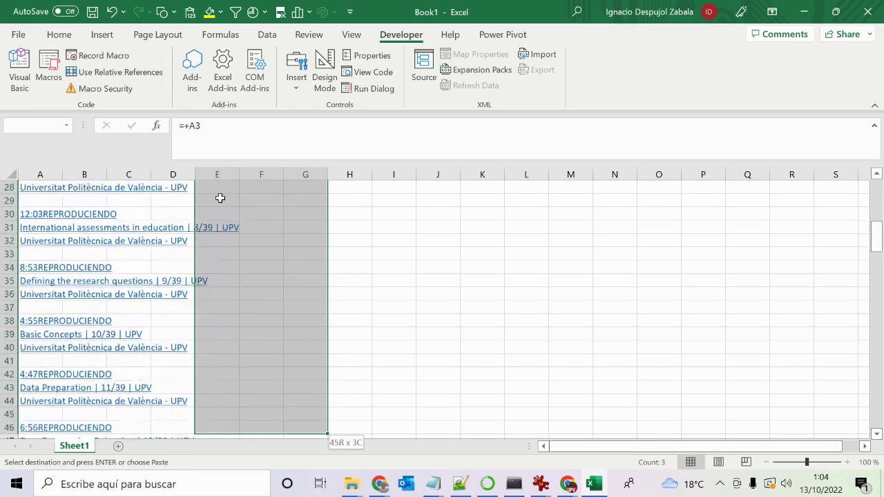
key("shift+Down")
key("shift+Down")
key("shift+Down")
key("shift+Down")
key("shift+Down")
key("shift+Down")
key("shift+Down")
key("shift+Down")
key("shift+Down")
key("shift+Down")
key("shift+Down")
key("shift+Down")
key("shift+Down")
key("shift+Down")
key("shift+Down")
key("shift+Down")
key("shift+Down")
key("shift+Down")
key("shift+Down")
key("shift+Down")
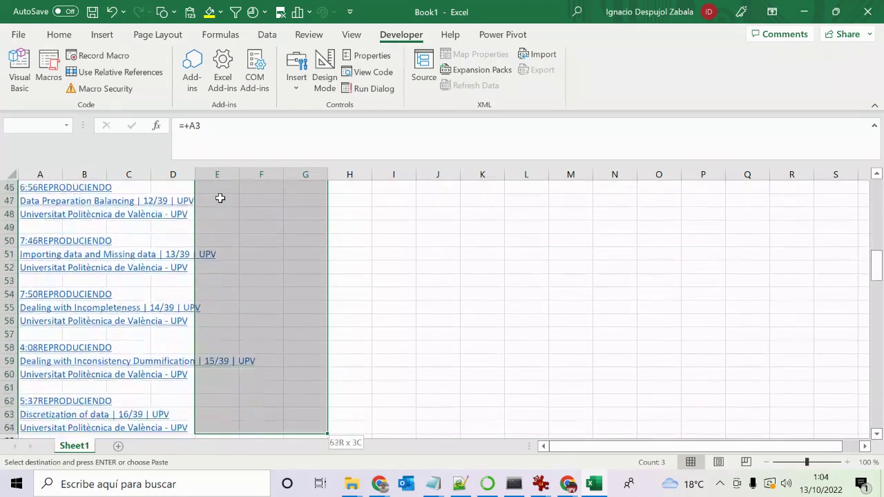
key("shift+Down")
key("shift+Down")
key("shift+Down")
key("shift+Down")
key("shift+Down")
key("shift+Down")
key("shift+Down")
key("shift+Down")
key("shift+Down")
key("shift+Down")
key("shift+Down")
key("shift+Down")
key("shift+Down")
key("shift+Down")
key("shift+Down")
key("shift+Down")
key("shift+Down")
key("shift+Down")
key("shift+Down")
key("shift+Down")
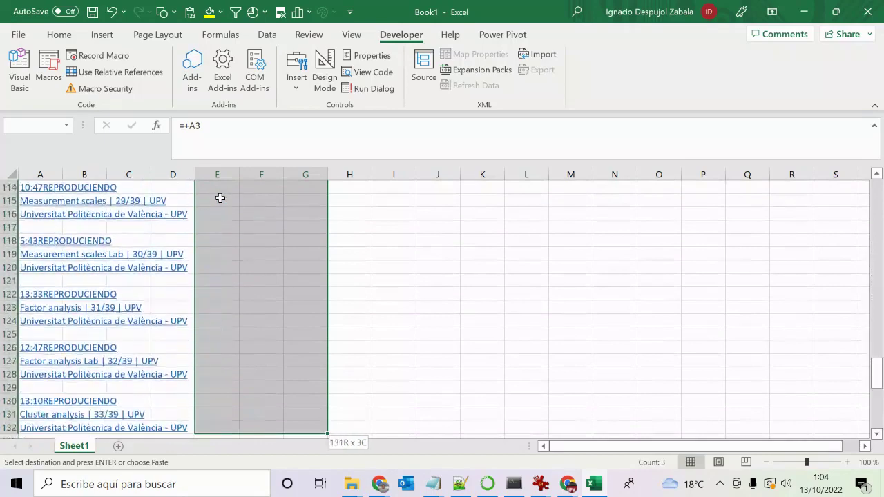
key("shift+Up")
key("shift+Up")
key("shift+Up")
key("shift+Up")
key("shift+Up")
key("shift+Up")
key("shift+Up")
key("shift+Up")
key("shift+Up")
key("shift+Up")
key("shift+Up")
key("shift+Up")
key("shift+Up")
key("shift+Up")
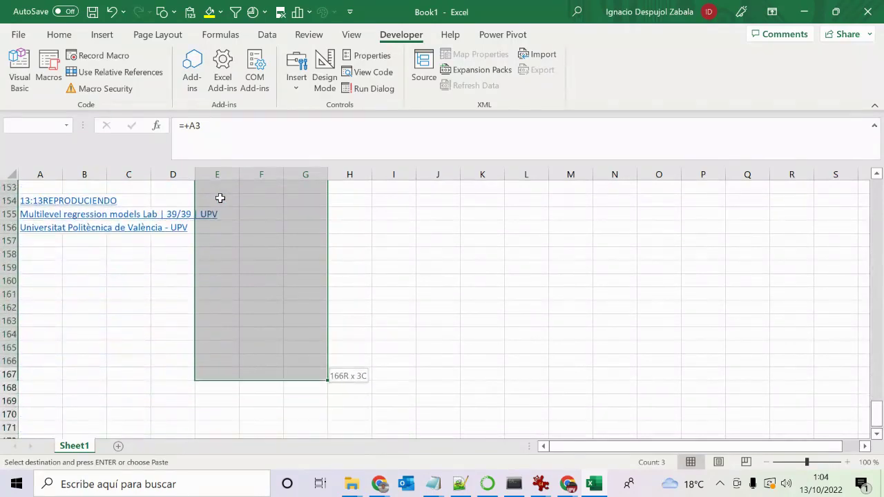
key("shift+Down")
key("ctrl+v")
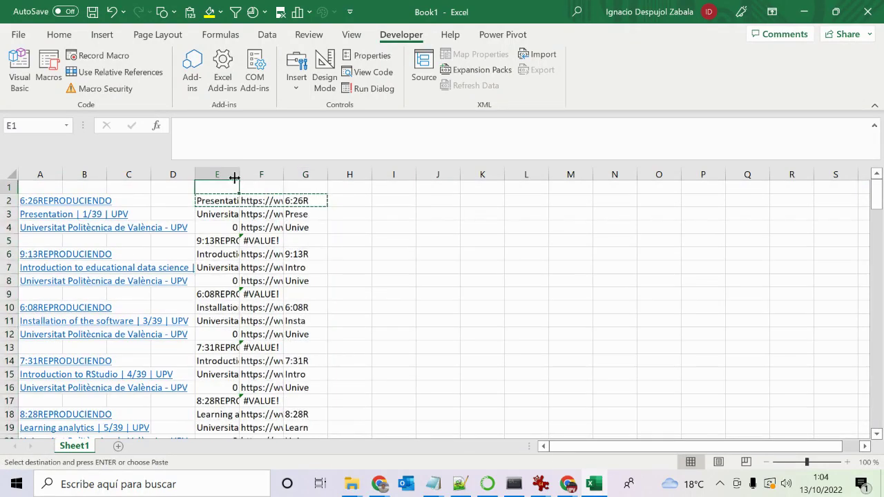
Turn on filtering for the formula range starting at E2 and deselect all values in the column E filter.
left_click(226, 200)
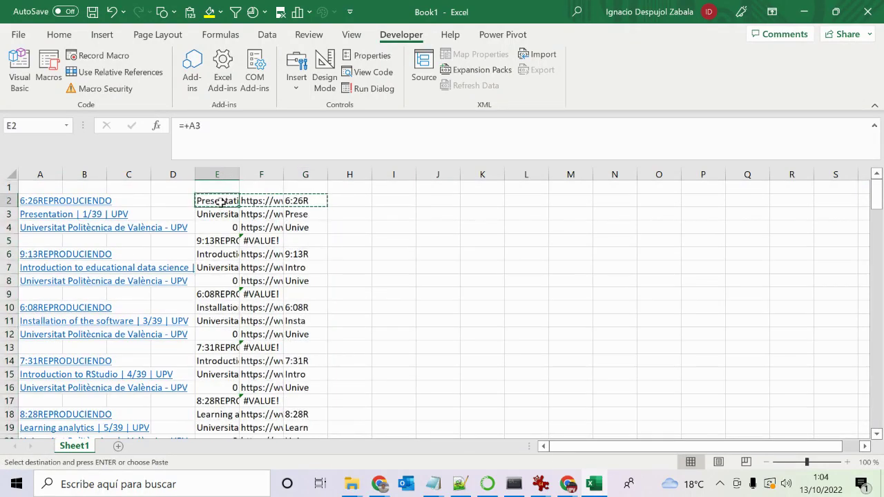
left_click(235, 12)
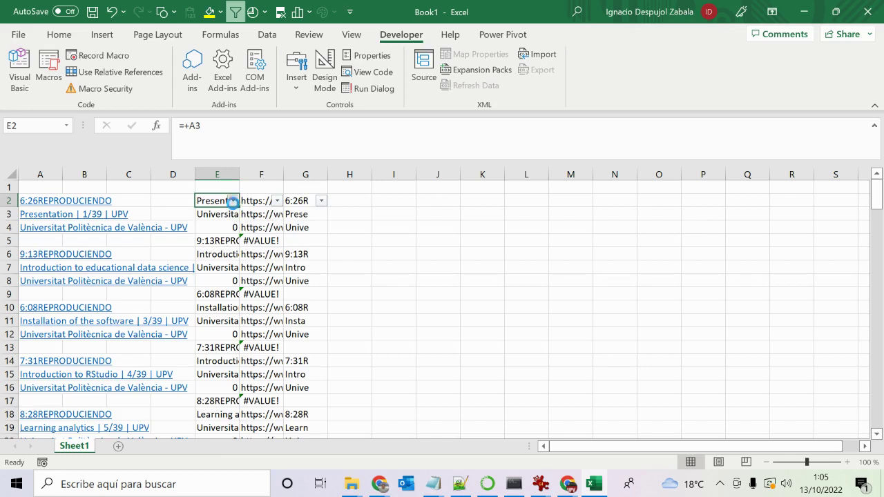
left_click(233, 201)
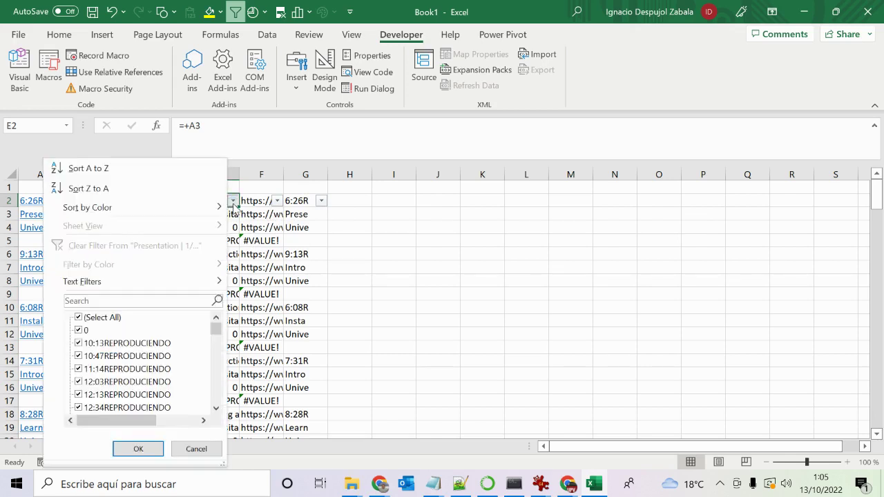
left_click(80, 318)
left_click(79, 318)
left_click(79, 318)
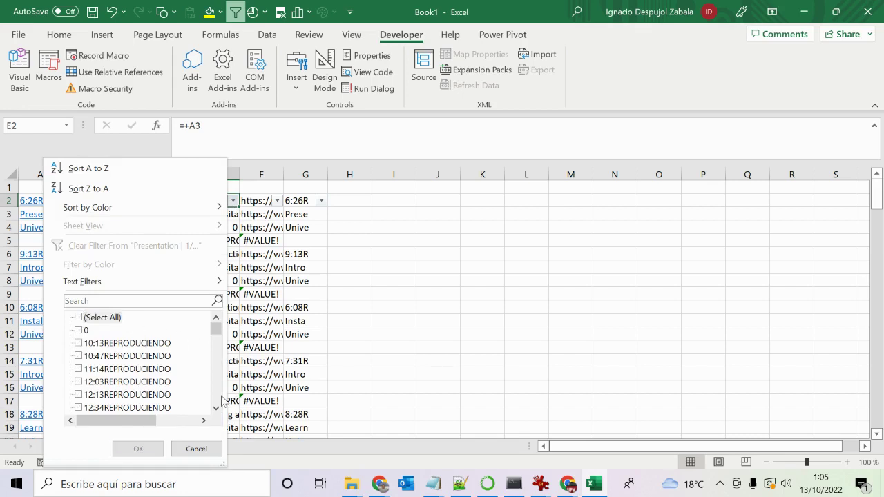
Include Basic Concepts, the three Cluster analysis titles, Composite indicators, Composite indicators Lab and Correlated data in the column E filter.
scroll(222, 399, "down", 10)
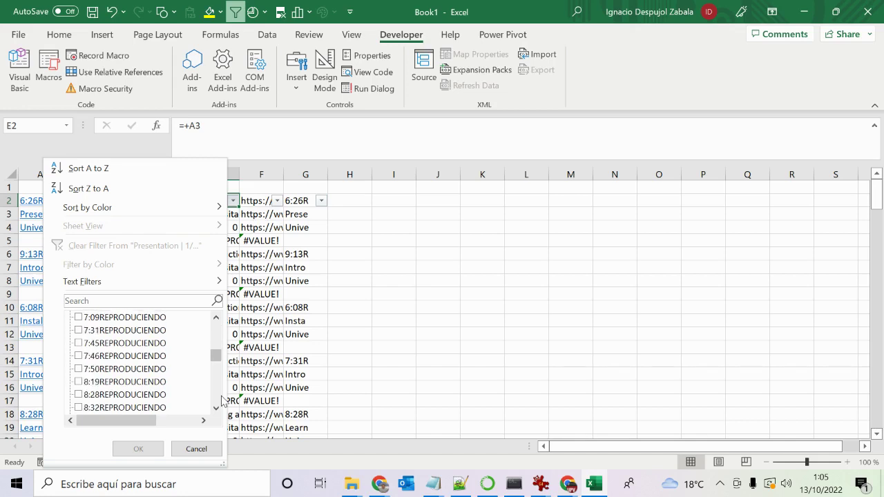
scroll(221, 399, "down", 3)
left_click(78, 382)
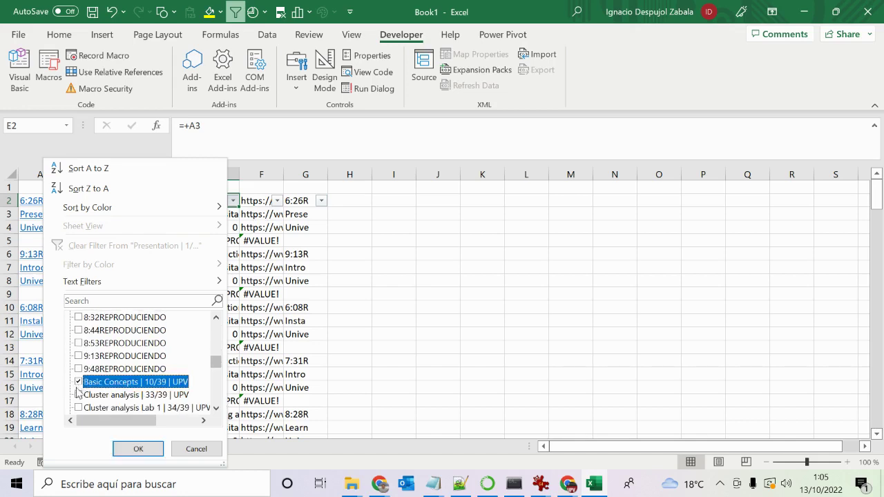
left_click(78, 394)
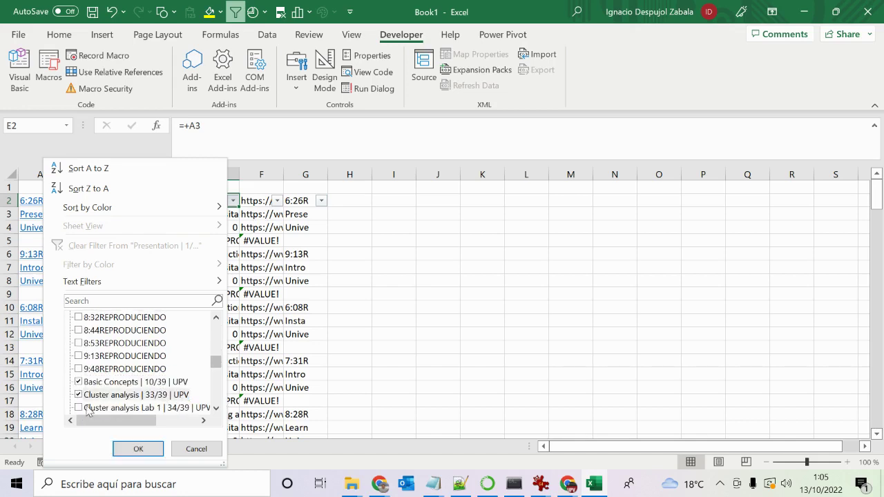
left_click(79, 408)
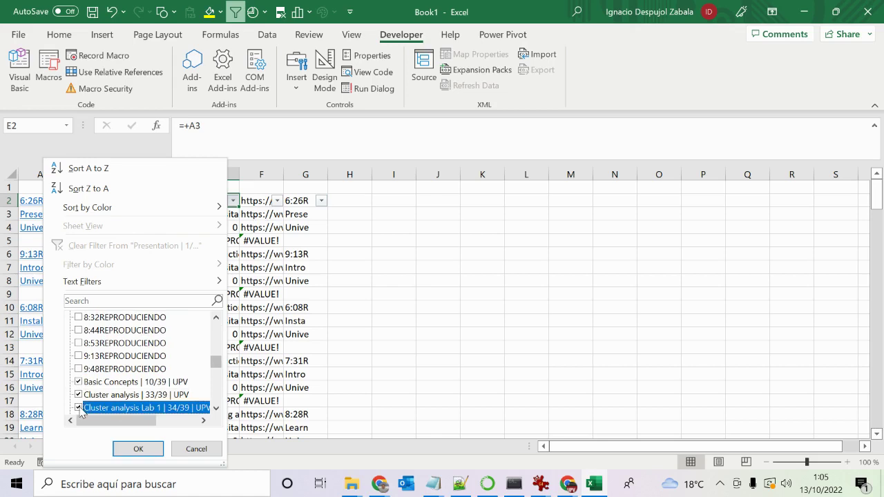
left_click(216, 409)
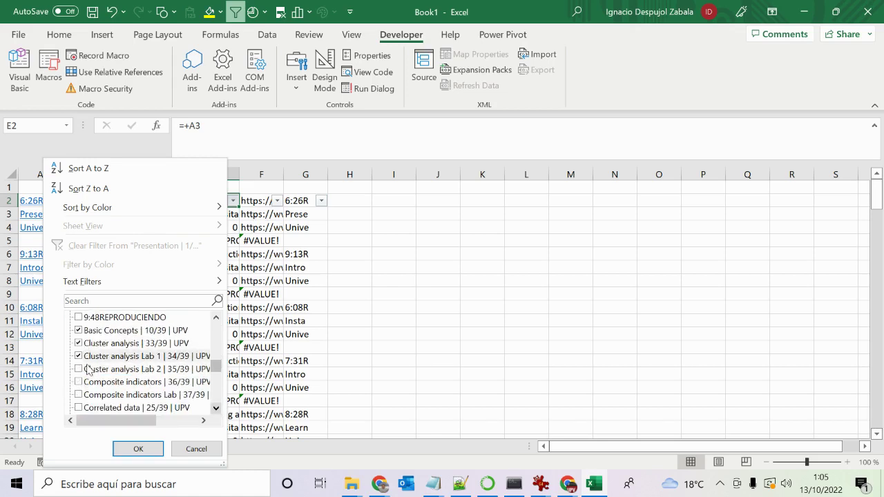
left_click(78, 369)
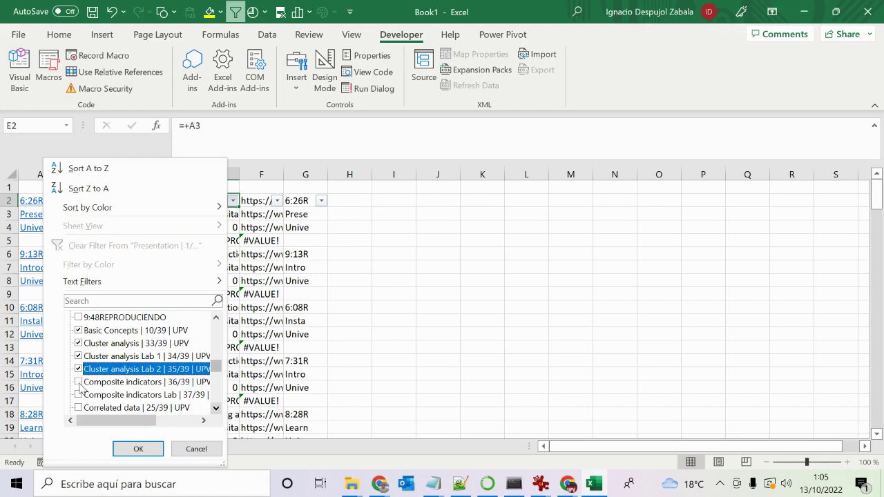
left_click(78, 382)
left_click(79, 395)
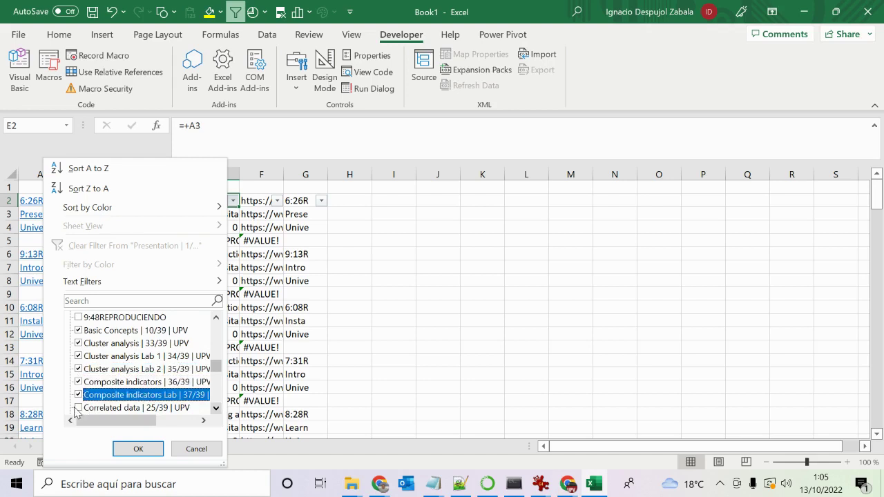
left_click(79, 408)
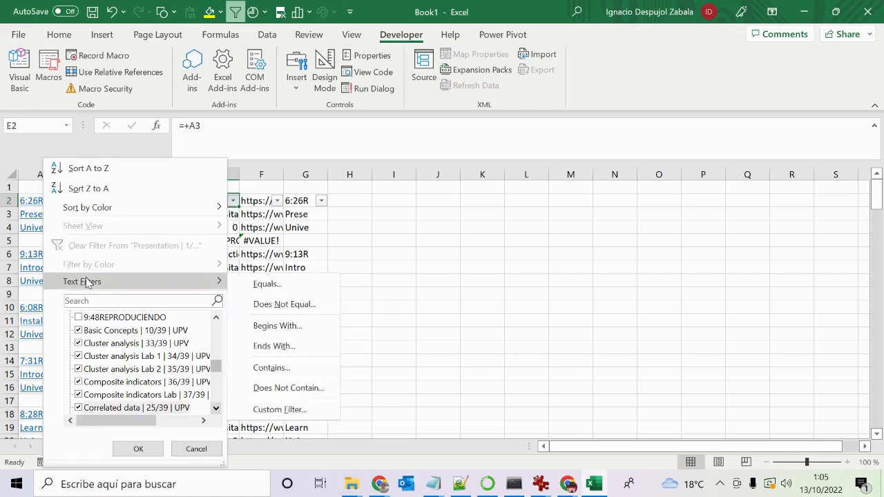
Include Correlated data Lab, Data Distribution Parts I and II, Data Preparation and Data Preparation Balancing in the column E filter.
left_click(217, 408)
left_click(217, 409)
left_click(216, 408)
left_click(216, 408)
left_click(216, 408)
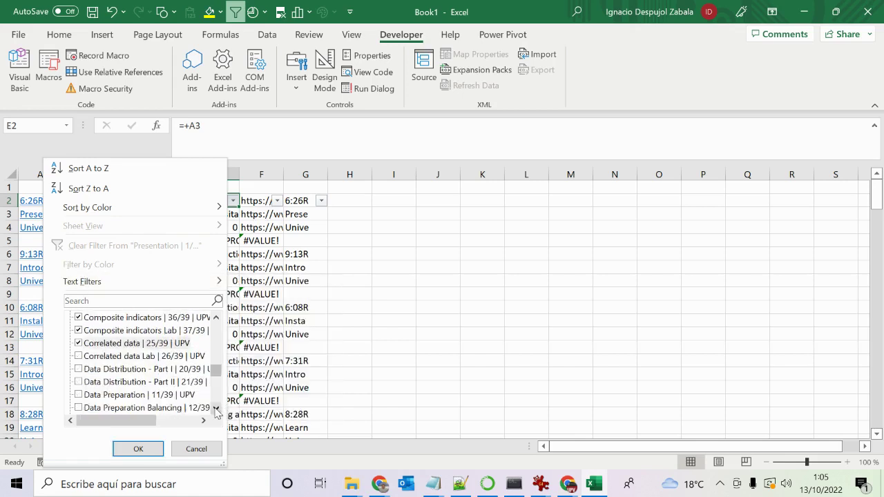
left_click(79, 356)
left_click(79, 369)
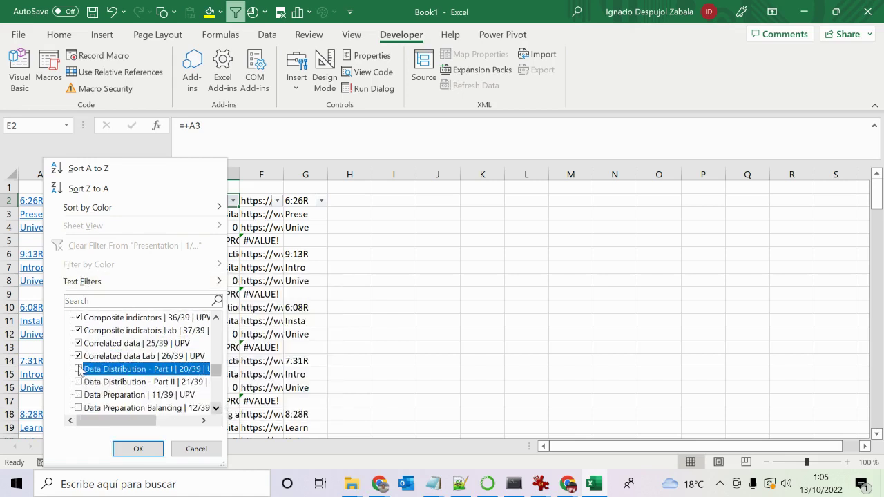
left_click(79, 381)
left_click(79, 395)
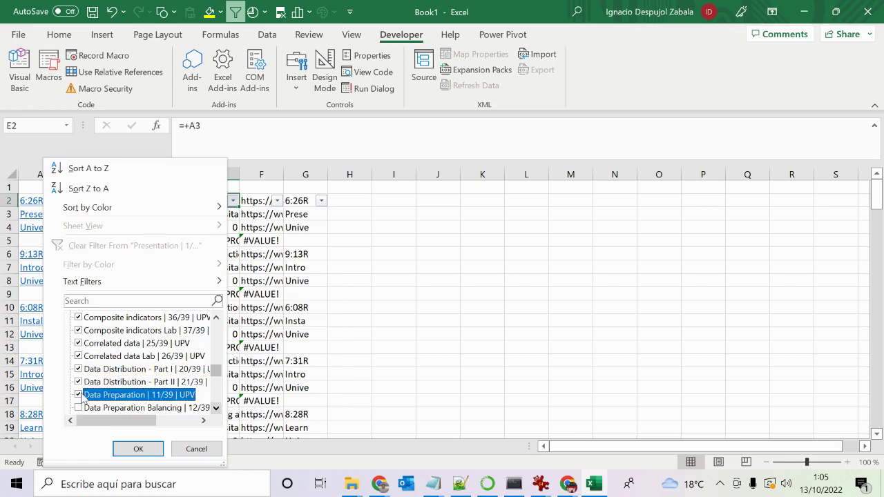
left_click(79, 407)
Include Data Profiling, the two Data science titles, Dealing with Incompleteness and the two Dealing with Inconsistency titles in the column E filter.
left_click(216, 409)
left_click(217, 408)
left_click(217, 408)
left_click(217, 409)
left_click(216, 408)
left_click(216, 408)
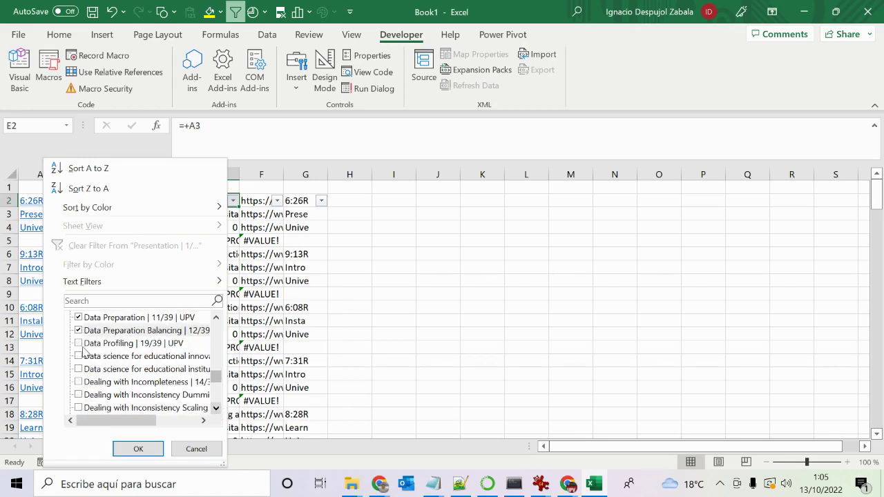
left_click(80, 345)
left_click(79, 357)
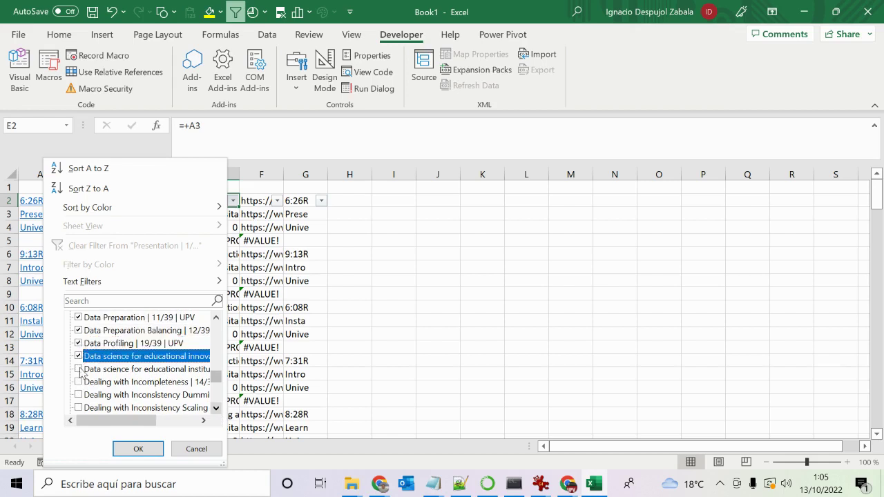
left_click(79, 370)
left_click(79, 382)
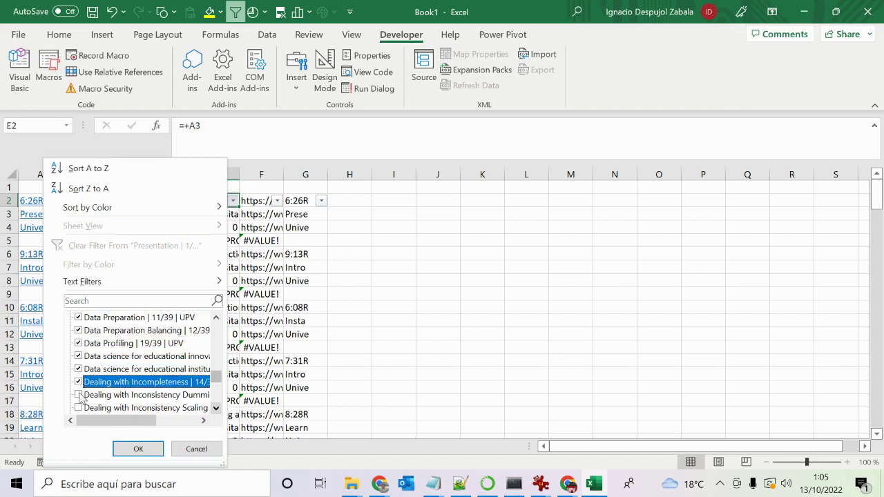
left_click(80, 395)
left_click(78, 408)
Include Defining the research questions, Descriptive analysis Lab, Discretization of data, both Factor analysis titles, and Importing data and Missing data in the column E filter.
left_click(215, 409)
left_click(216, 408)
left_click(215, 408)
left_click(216, 408)
left_click(215, 408)
left_click(215, 408)
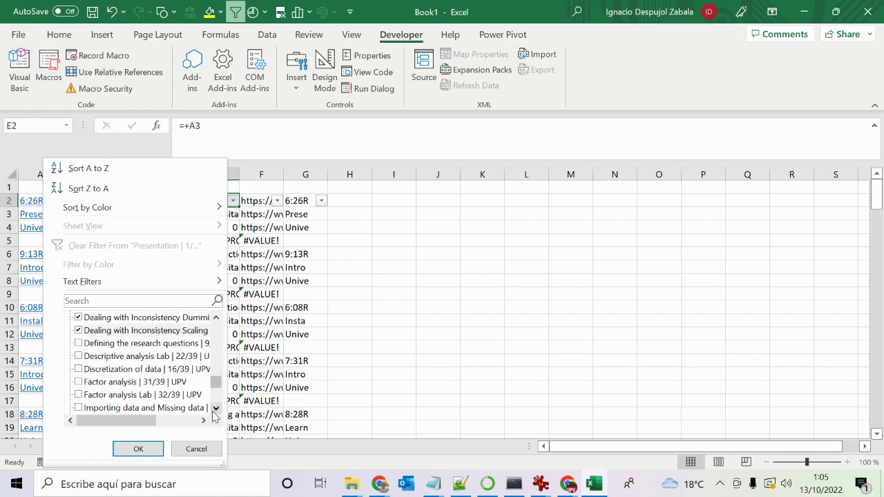
left_click(81, 344)
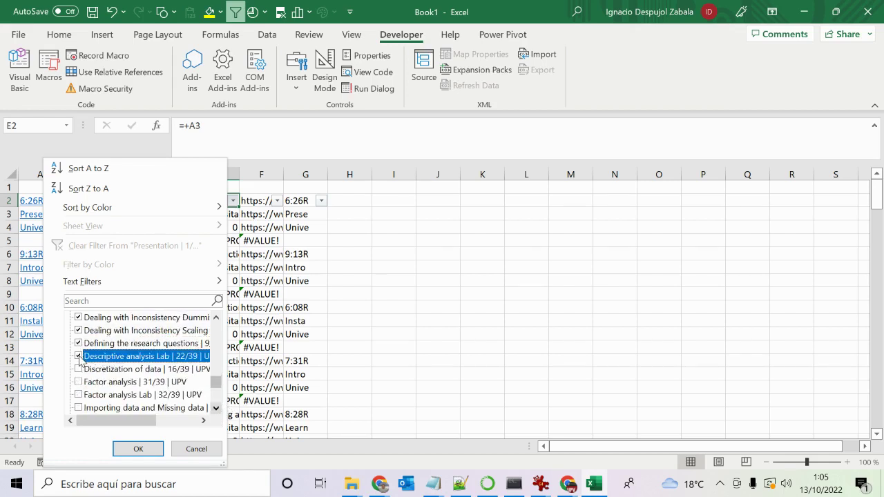
left_click(79, 370)
left_click(80, 381)
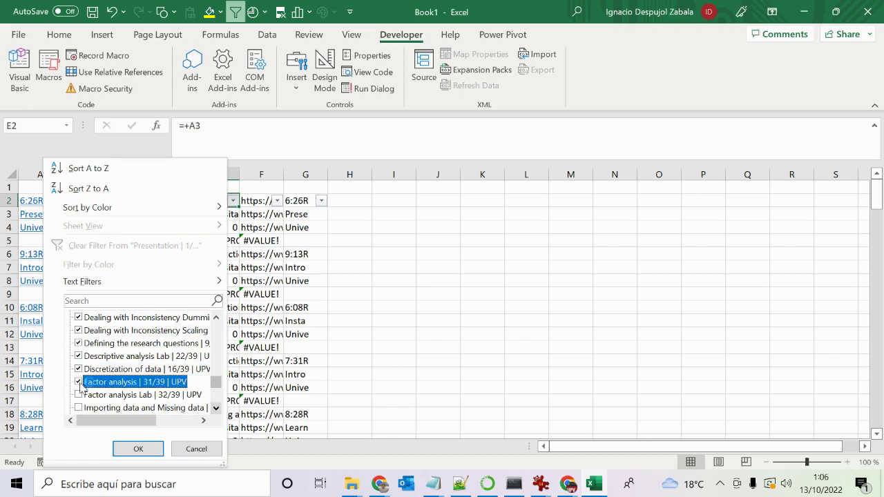
left_click(81, 394)
left_click(81, 408)
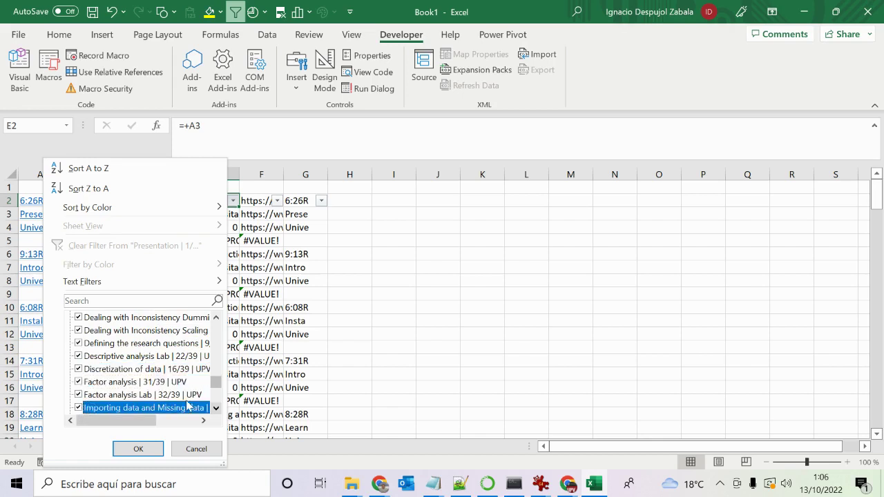
Include Installation of the software, International assessments, both Introduction titles, Learning analytics and both Measurement scales titles in the column E filter.
left_click(215, 409)
left_click(215, 409)
left_click(215, 409)
left_click(215, 409)
left_click(215, 409)
left_click(216, 408)
left_click(216, 408)
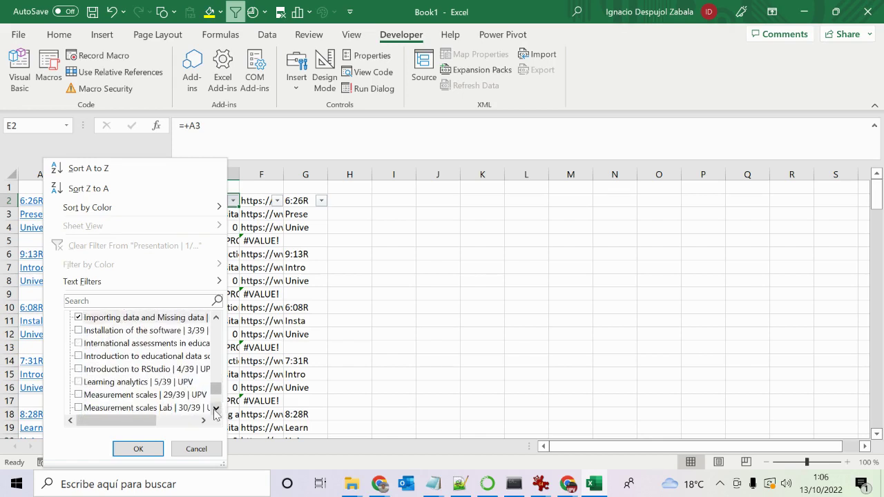
left_click(78, 330)
left_click(79, 343)
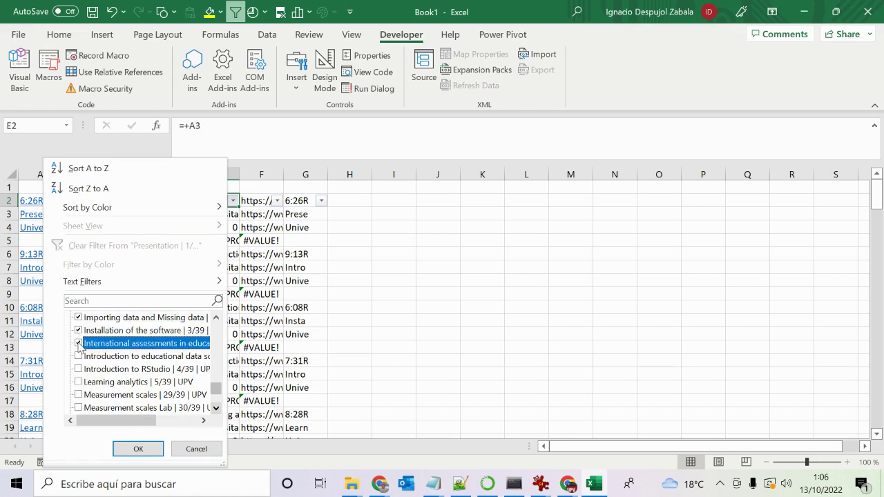
left_click(78, 356)
left_click(79, 370)
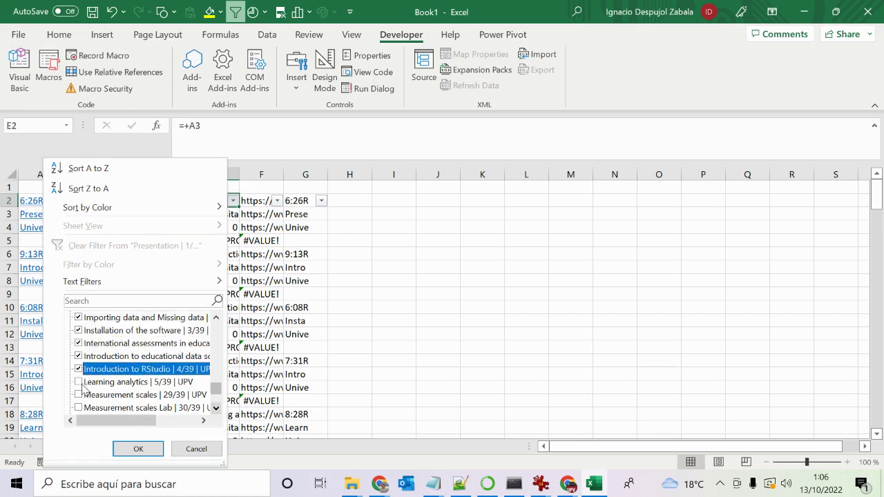
left_click(79, 381)
left_click(79, 395)
left_click(79, 408)
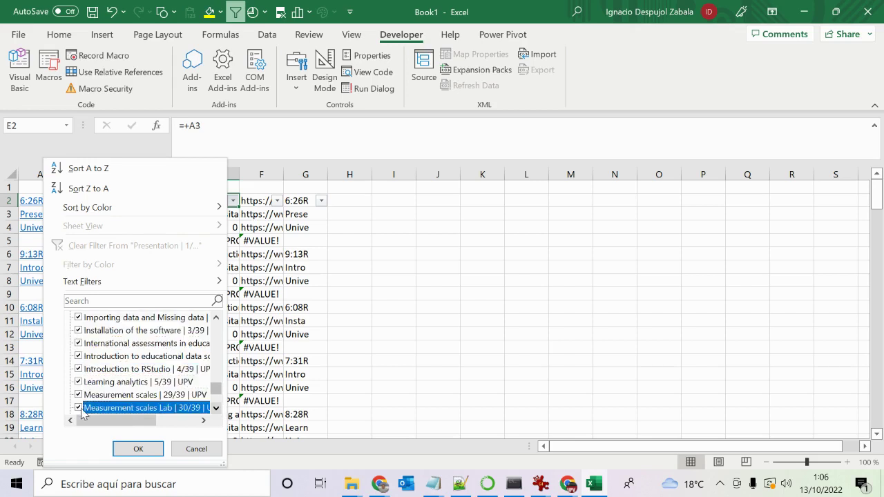
Include the two Multilevel regression titles, Scaling variables, both Stratified analysis titles and both Testing hypotheses titles, and apply the column E filter.
scroll(216, 409, "down", 3)
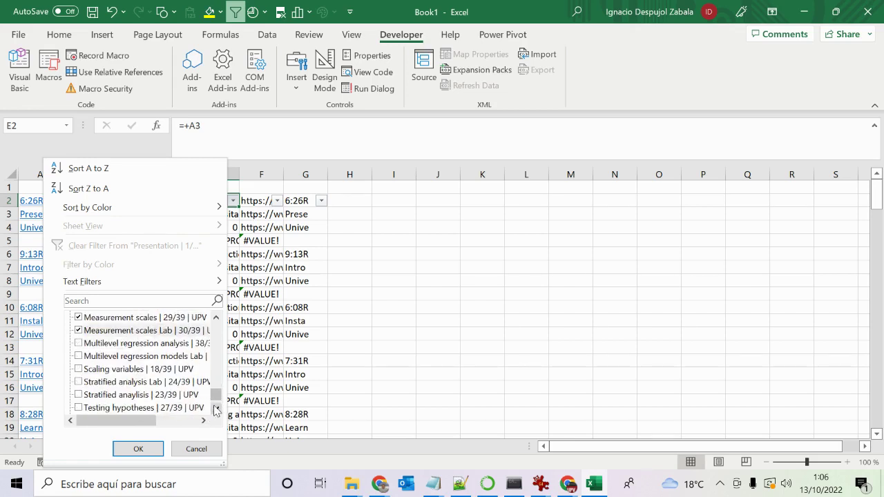
left_click(78, 331)
left_click(79, 344)
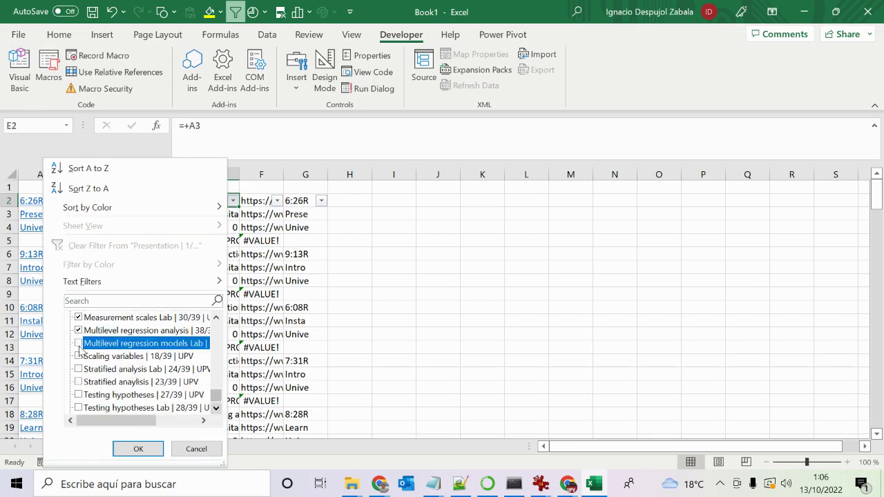
left_click(78, 356)
left_click(79, 370)
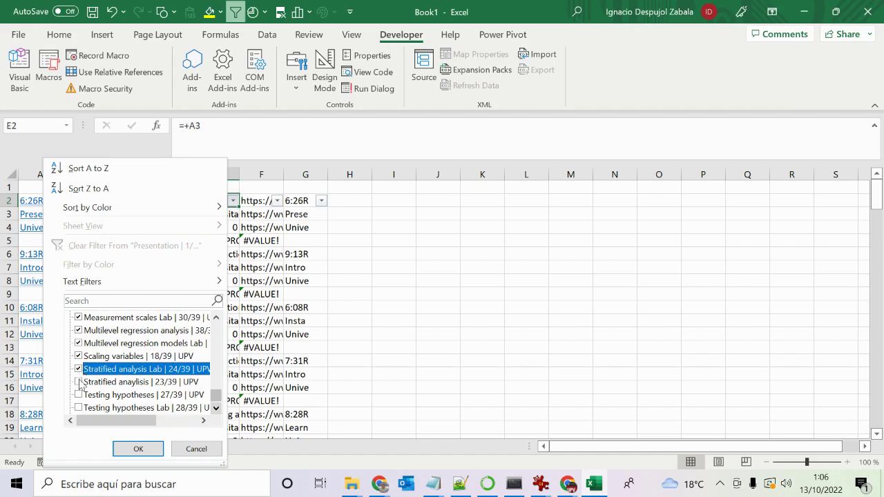
left_click(79, 383)
left_click(78, 395)
left_click(79, 408)
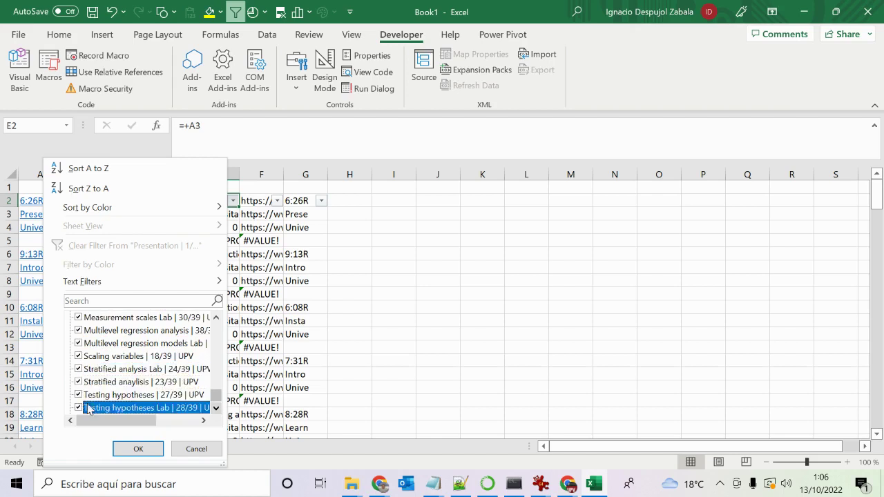
left_click(216, 409)
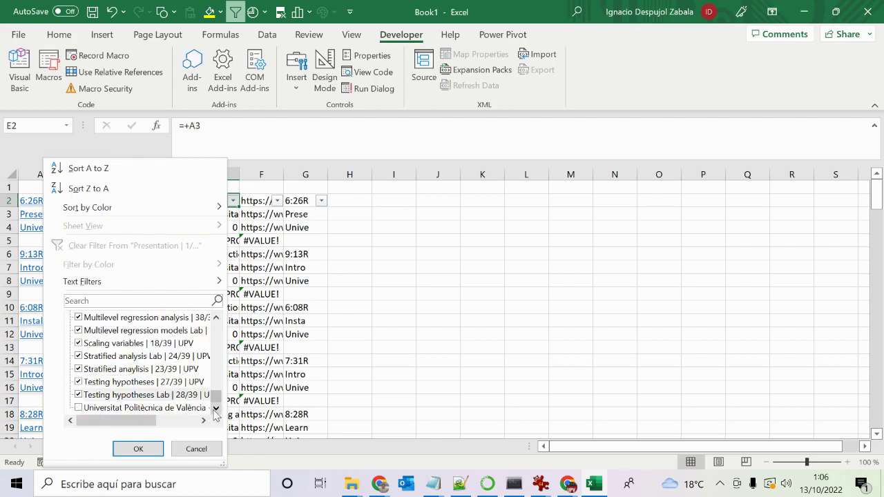
left_click(138, 448)
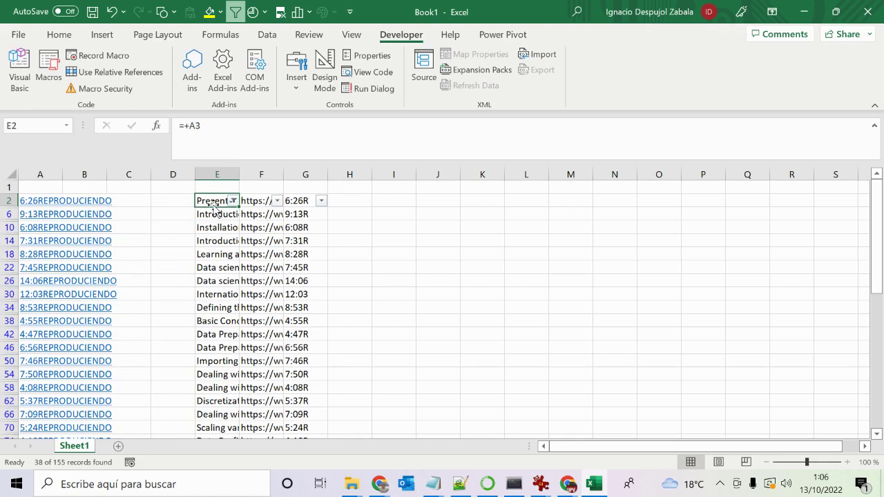
Copy all filtered rows of columns E to G, from row 2 down to the last video row.
key("shift+Right")
key("shift+Right")
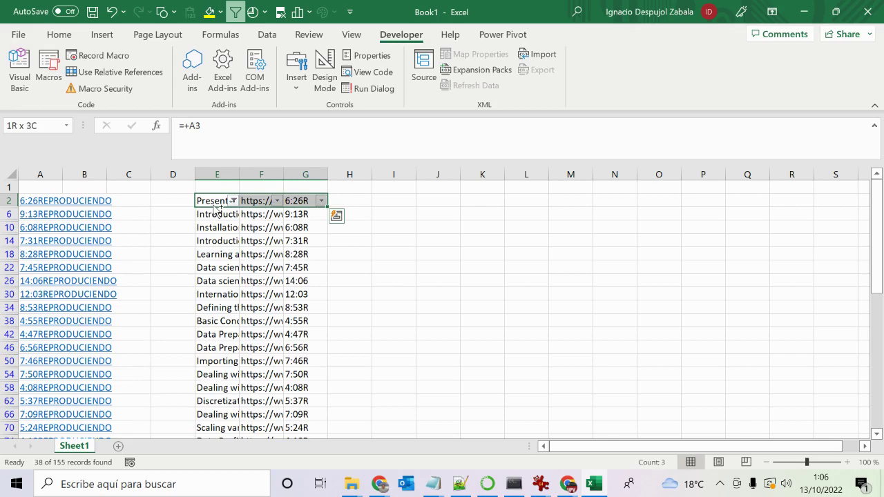
key("ctrl+shift+Down")
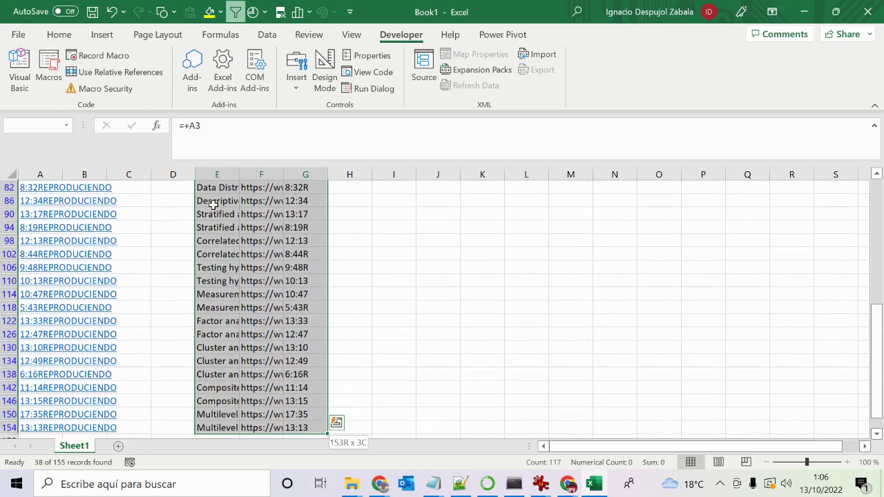
key("ctrl+c")
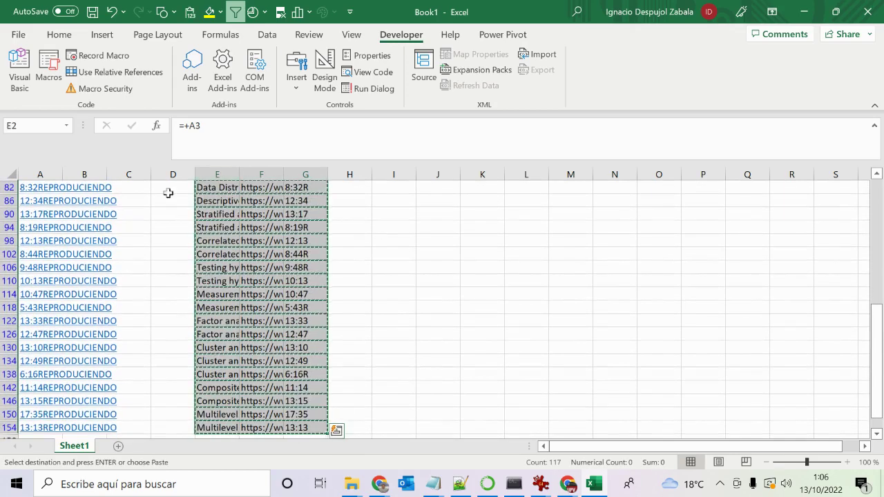
Paste the copied rows as values only into a new sheet and fit columns A and B to their contents.
left_click(118, 447)
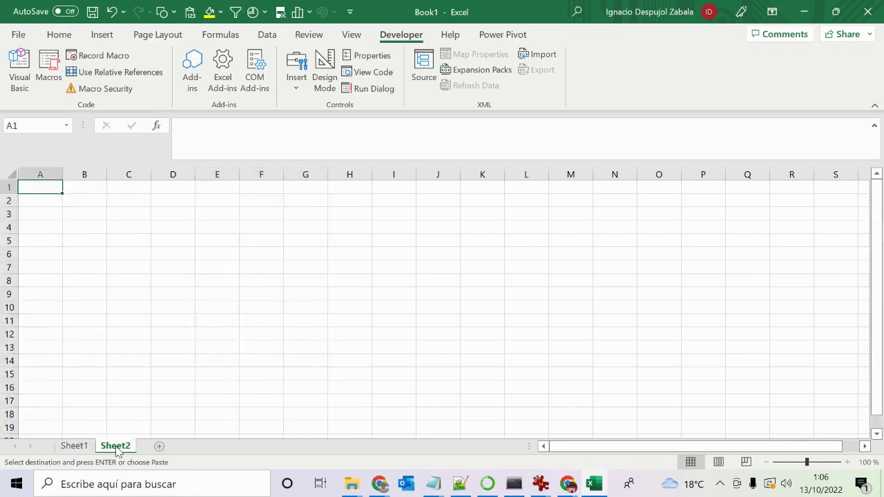
left_click(72, 38)
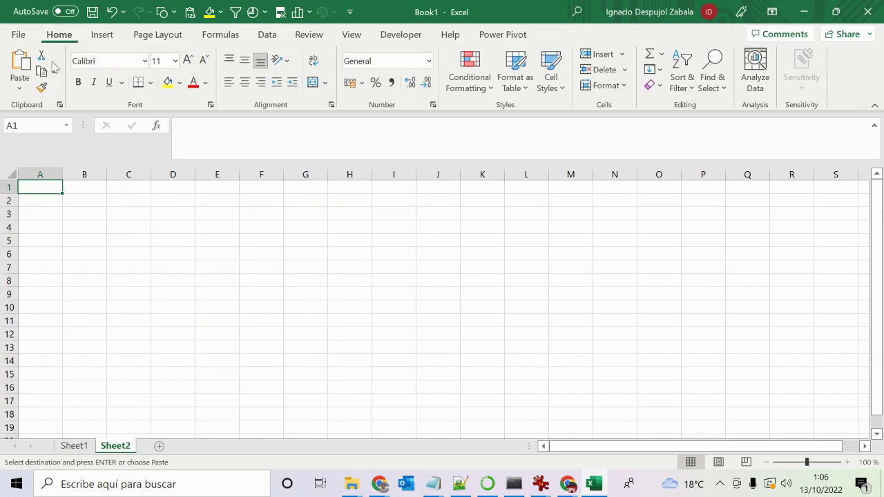
left_click(29, 91)
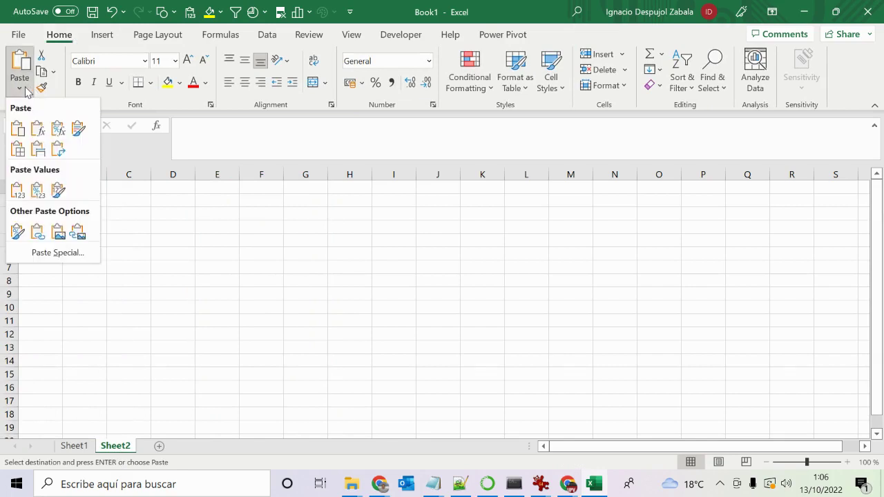
left_click(21, 198)
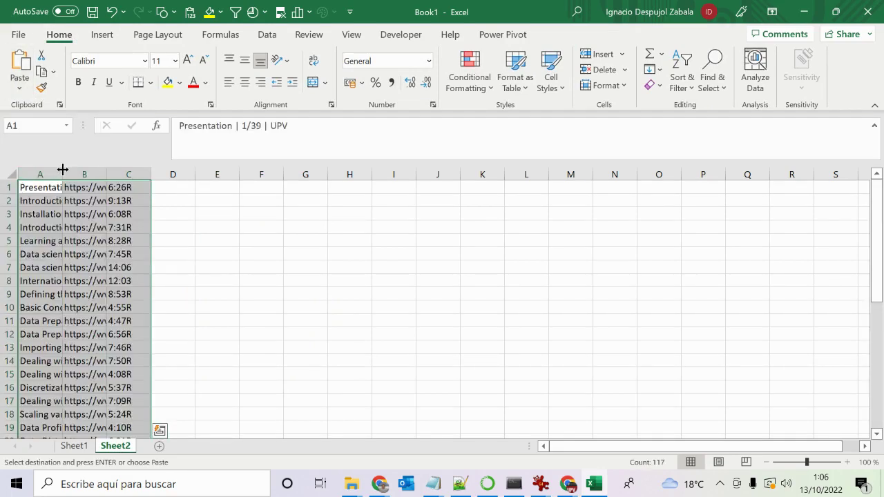
double_click(63, 170)
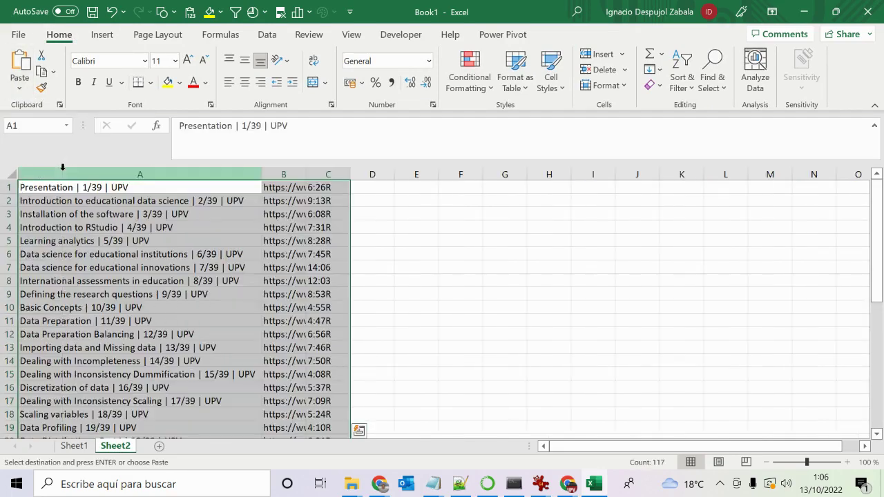
double_click(304, 175)
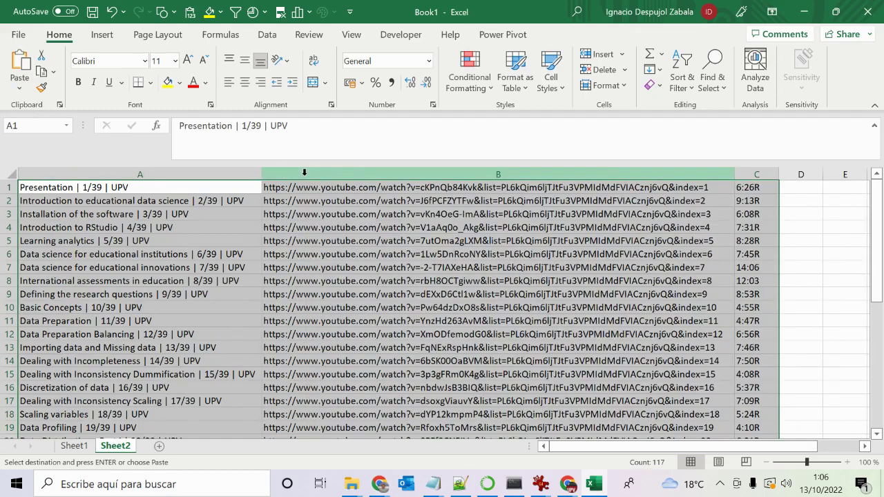
left_click(752, 200)
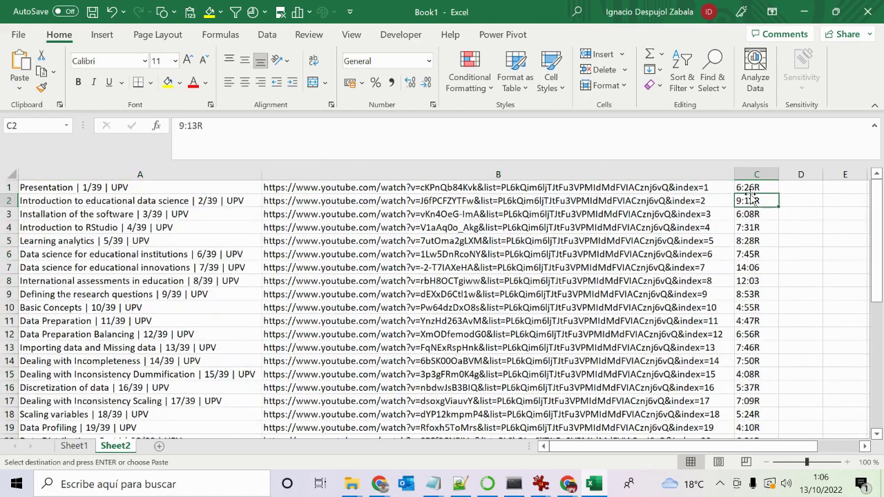
Insert a blank row above the first video row in Sheet2.
left_click(5, 187)
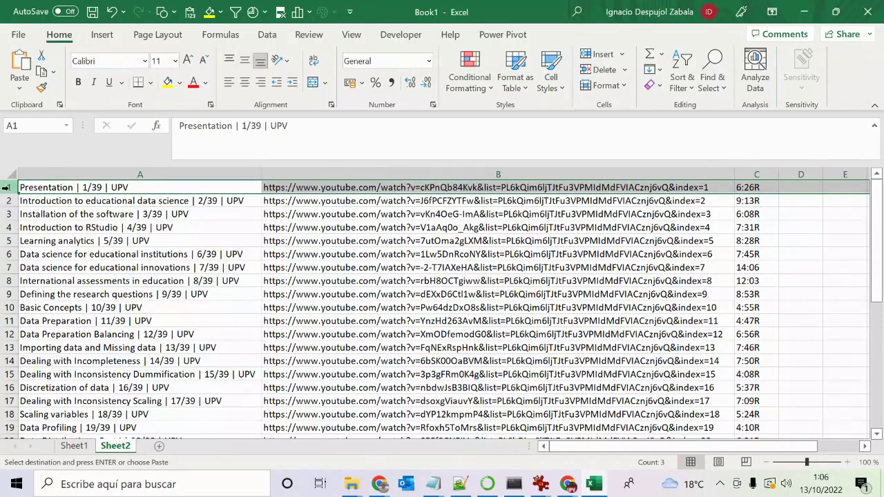
right_click(6, 188)
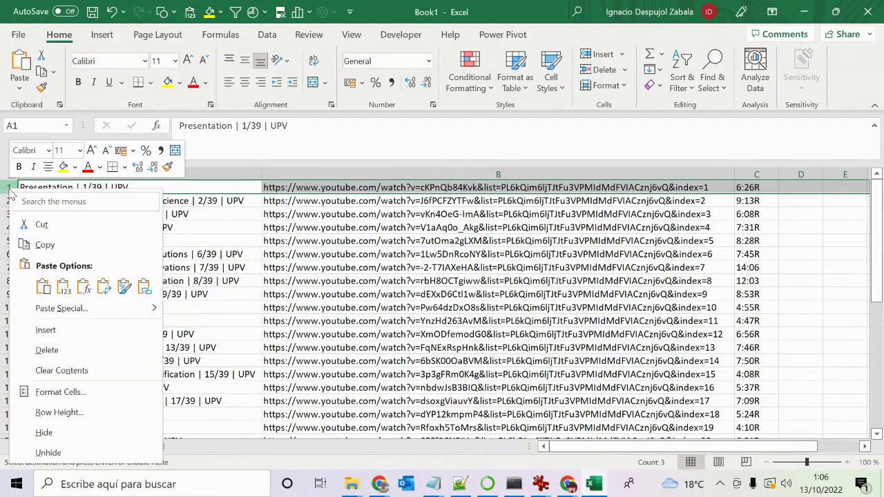
left_click(46, 330)
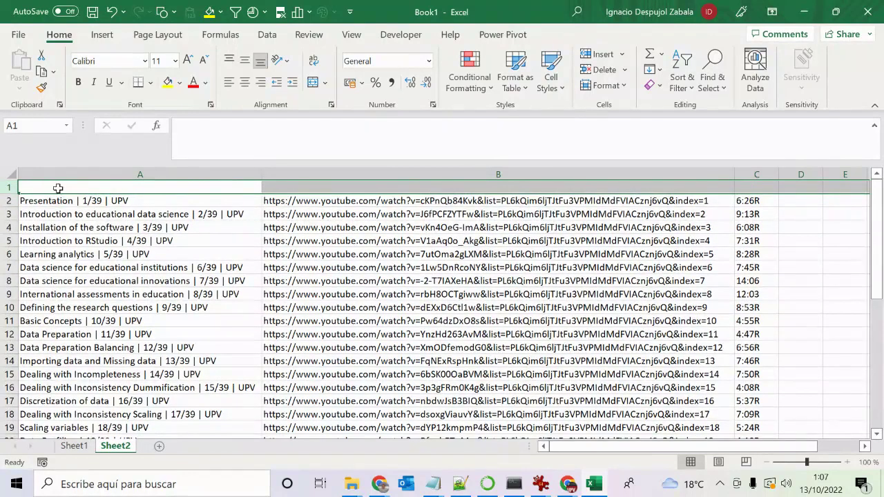
Enter the headers Title, URL and duration in cells A1, B1 and C1.
left_click(58, 187)
type("Title")
key("Return")
key("Right")
key("Up")
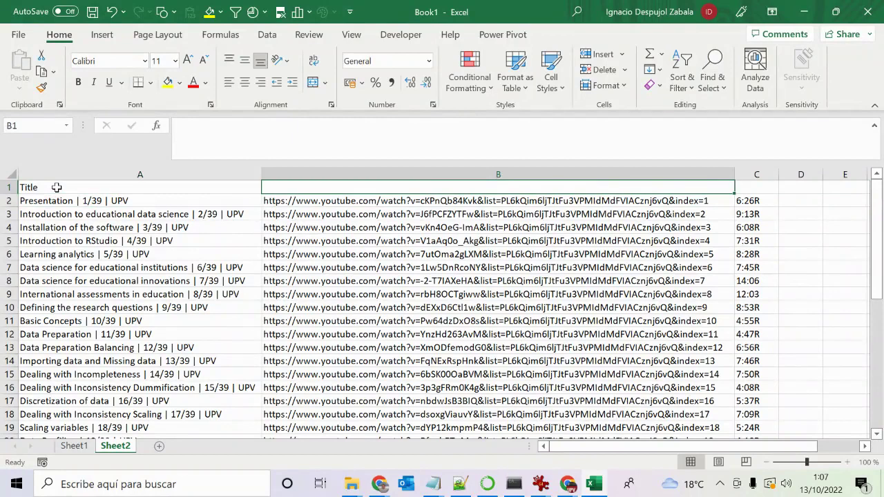
type("URL")
key("Return")
key("Right")
key("Up")
type("dur")
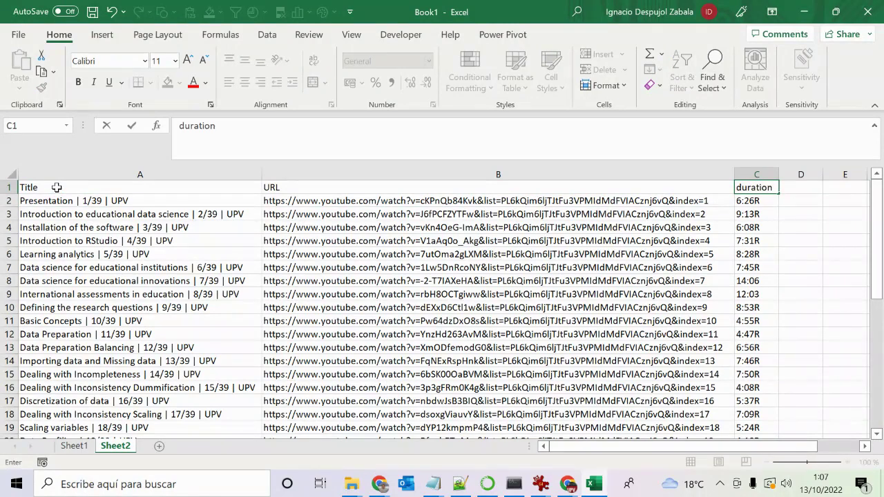
key("Return")
Examine the format of the duration values in column C, comparing the shorter and longer video times.
key("Down")
key("Up")
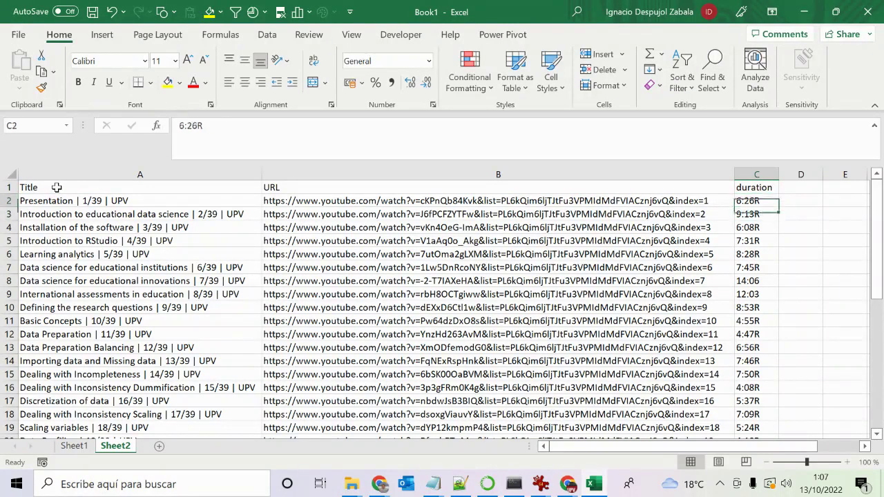
key("Up")
key("Down")
key("Down")
key("Down")
key("Down")
key("Down")
key("Down")
key("Down")
key("Down")
key("Down")
key("Down")
key("Down")
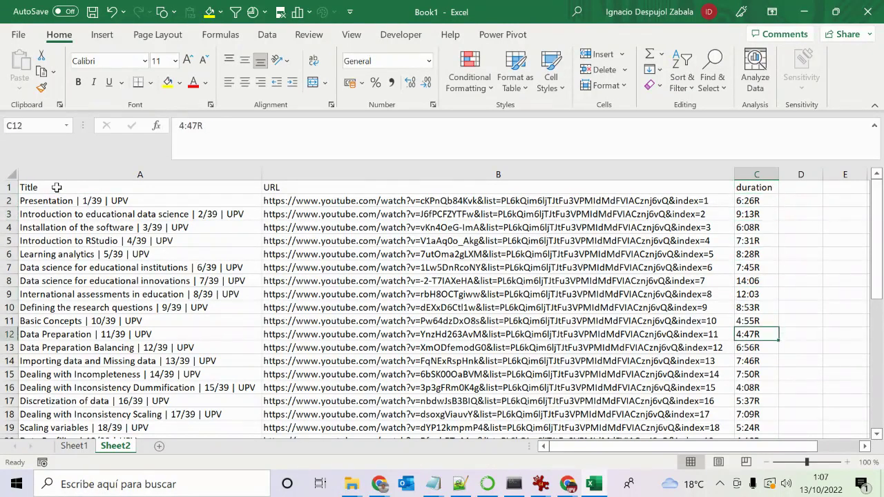
key("Up")
key("Up")
key("Up")
key("Up")
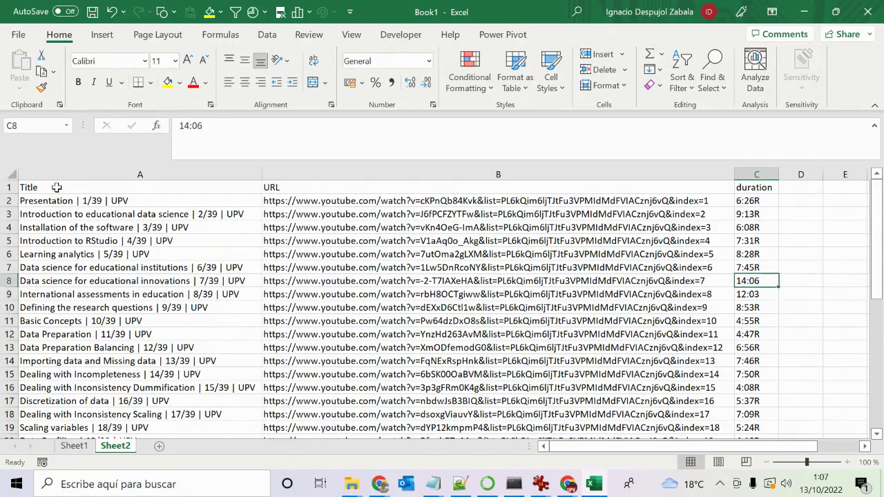
key("Down")
key("Up")
key("Down")
key("Up")
key("Up")
key("Up")
key("Up")
key("Up")
key("Up")
key("Up")
key("Up")
key("Down")
key("Down")
key("Down")
key("Down")
key("Down")
key("Down")
key("Down")
key("Down")
key("Down")
key("Down")
key("Down")
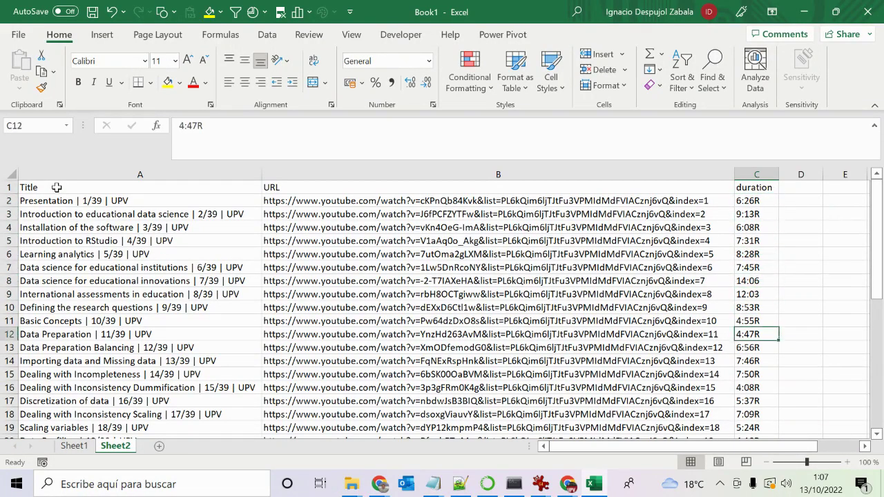
left_click(757, 174)
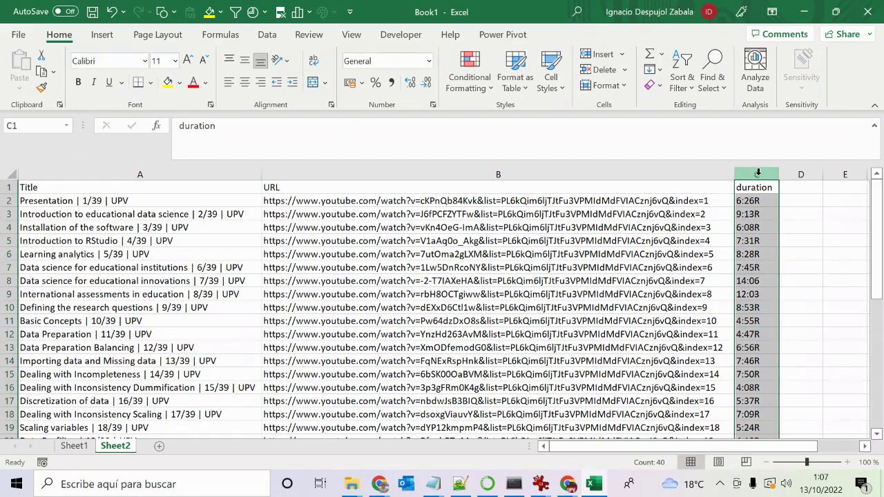
key("ctrl+t")
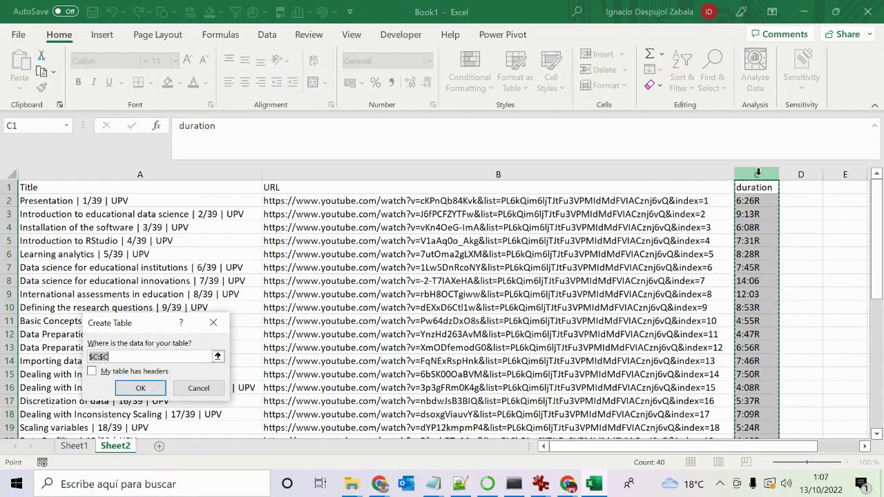
left_click(209, 323)
key("ctrl+z")
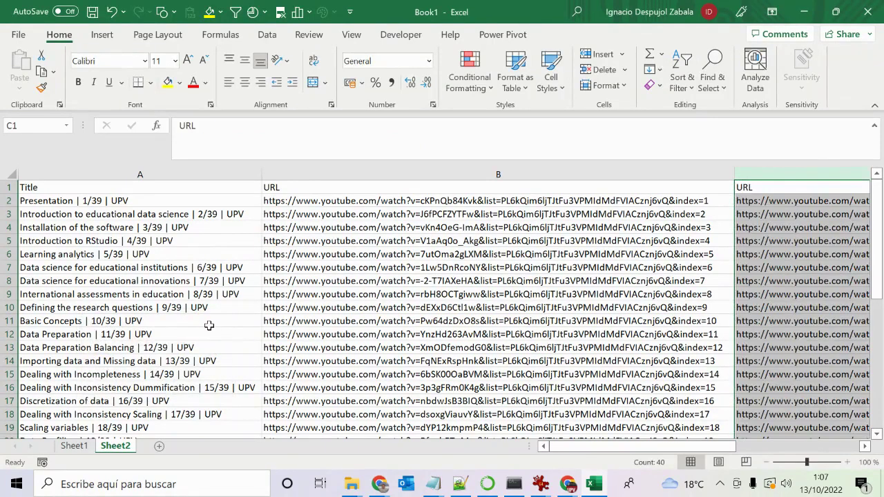
key("ctrl+z")
key("Left")
key("Left")
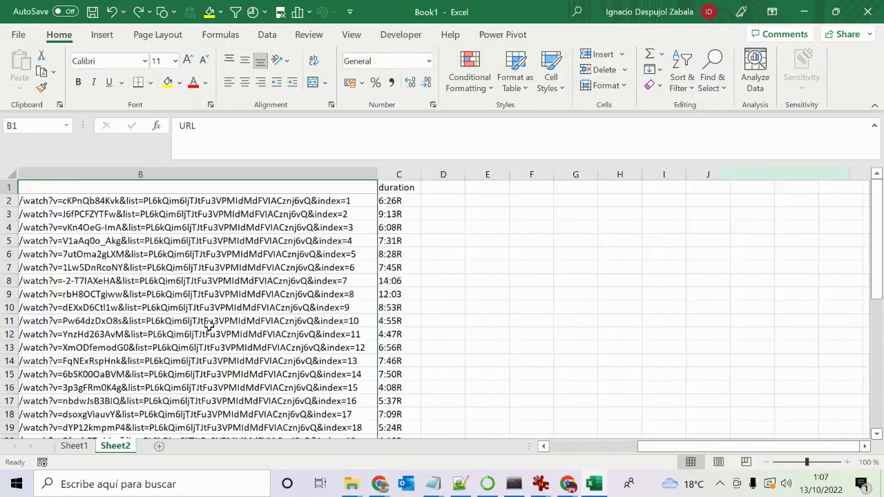
key("Right")
key("Right")
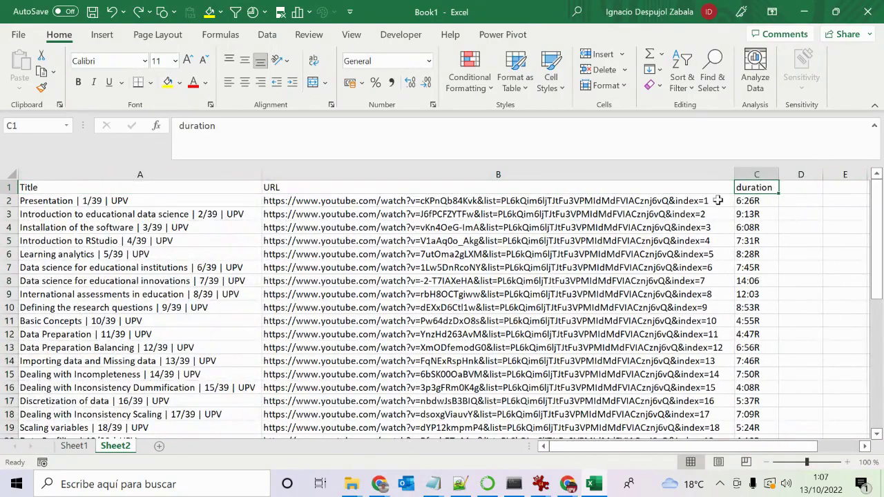
right_click(750, 179)
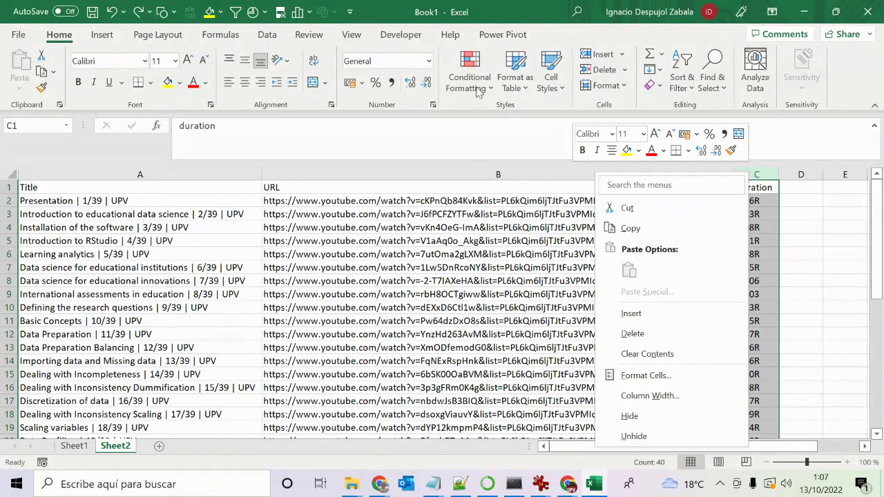
right_click(97, 33)
left_click(99, 35)
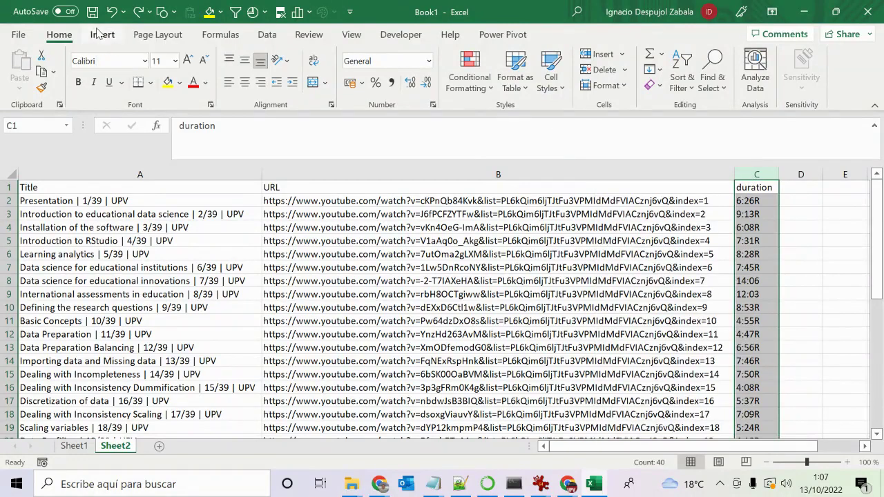
left_click(100, 36)
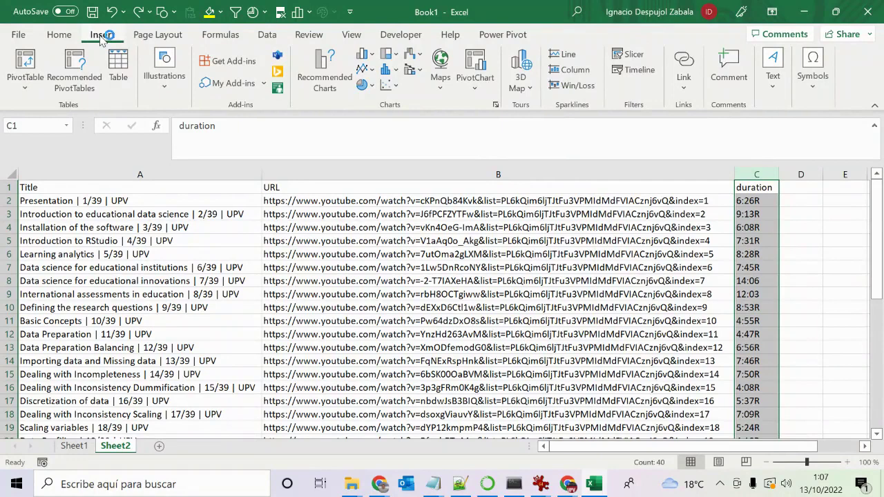
left_click(68, 40)
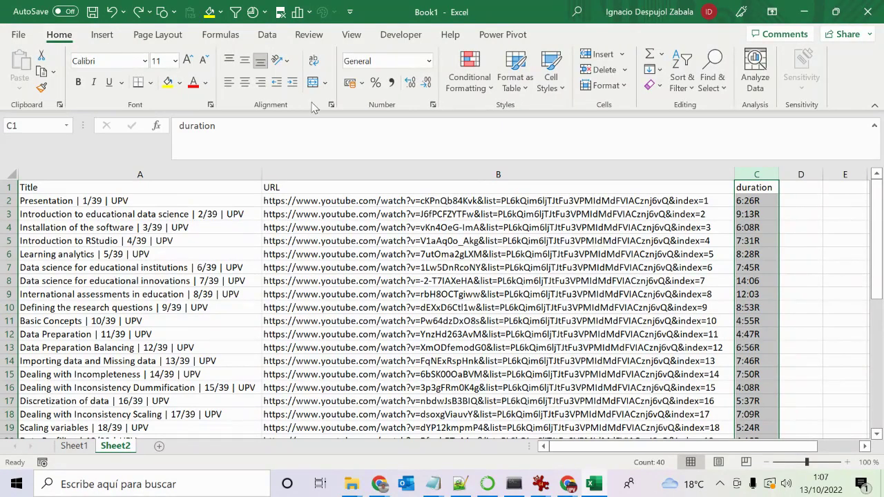
right_click(748, 173)
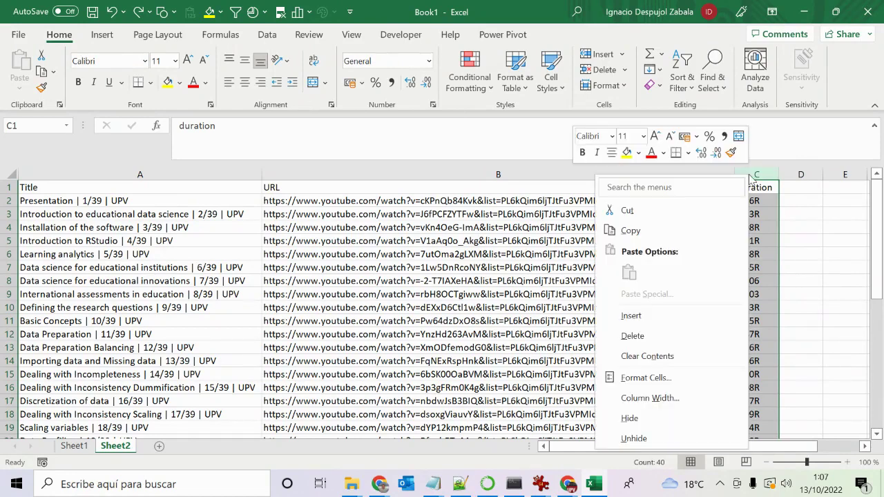
Remove every letter R from column C by replacing all occurrences with nothing.
left_click(749, 171)
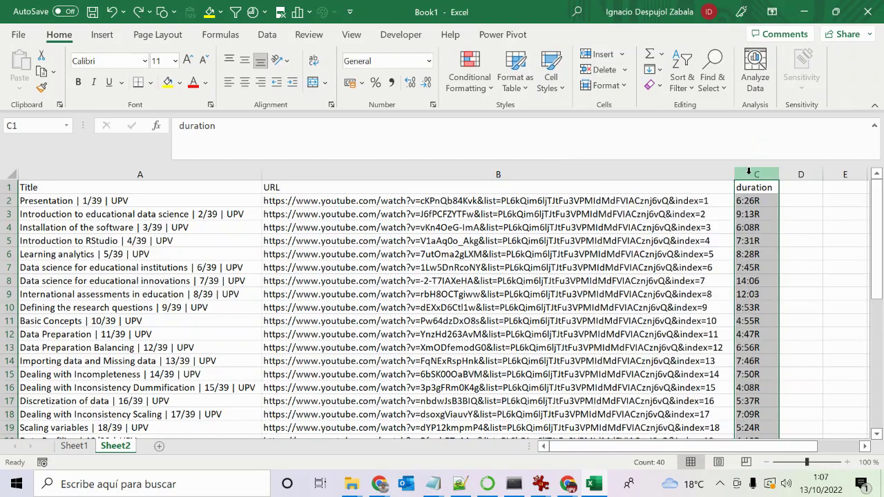
key("ctrl+h")
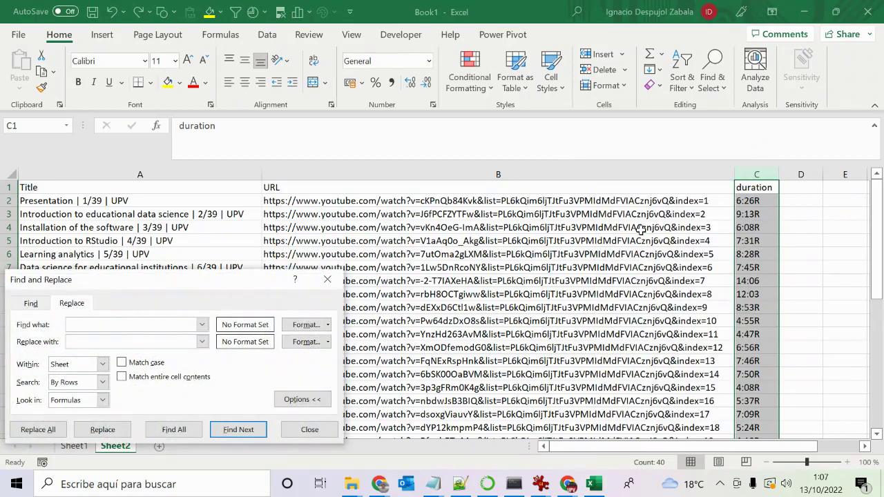
type("R")
left_click(39, 430)
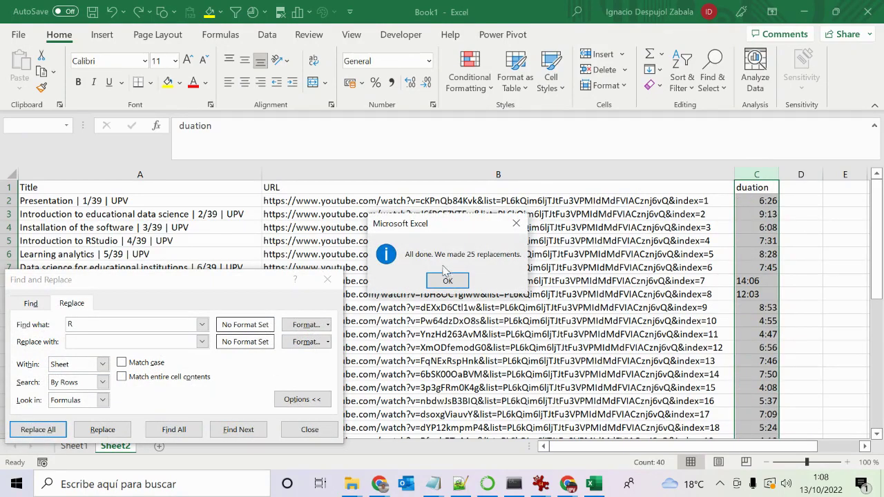
left_click(447, 279)
left_click(328, 280)
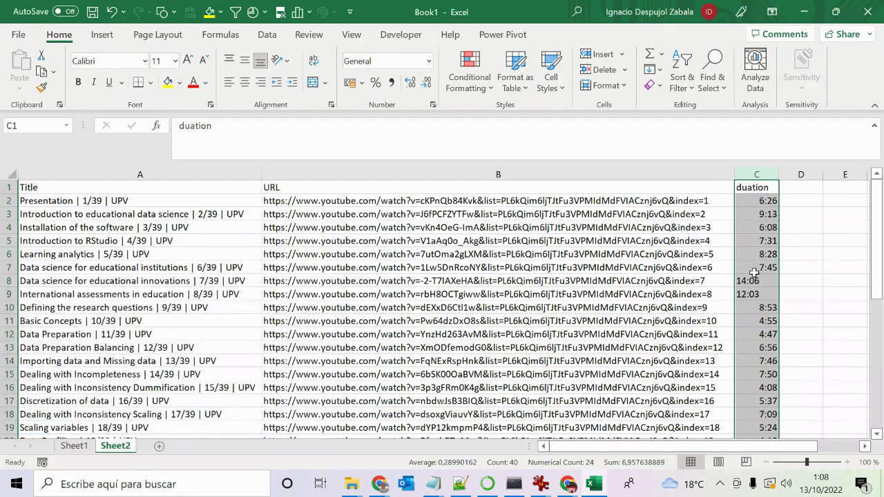
Enter the formula =C2/60 in cell D2 and fill it down for all video rows.
left_click(806, 202)
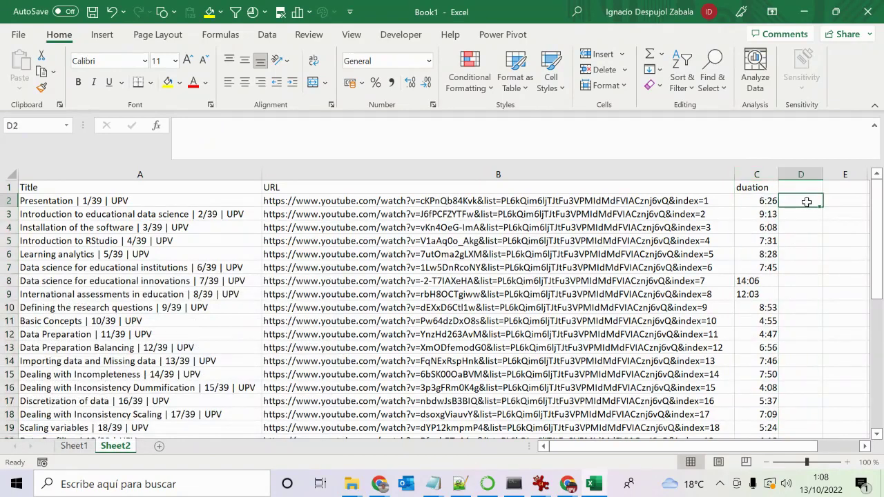
left_click(765, 201)
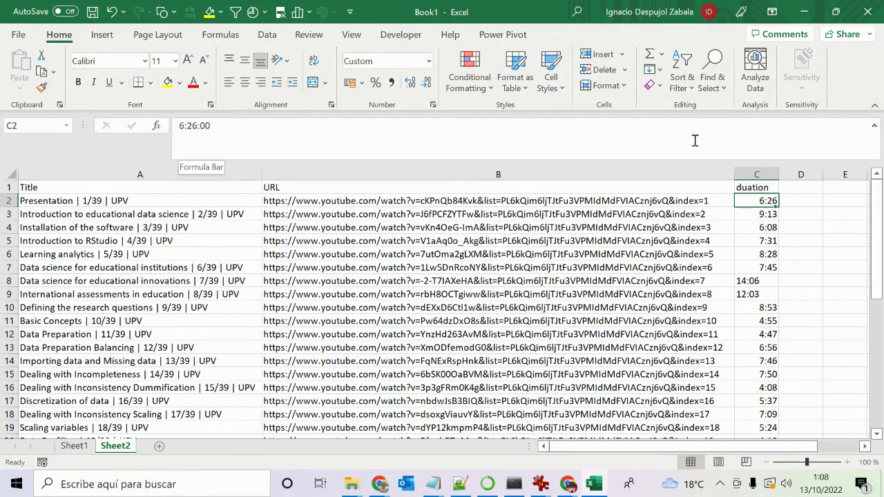
right_click(801, 201)
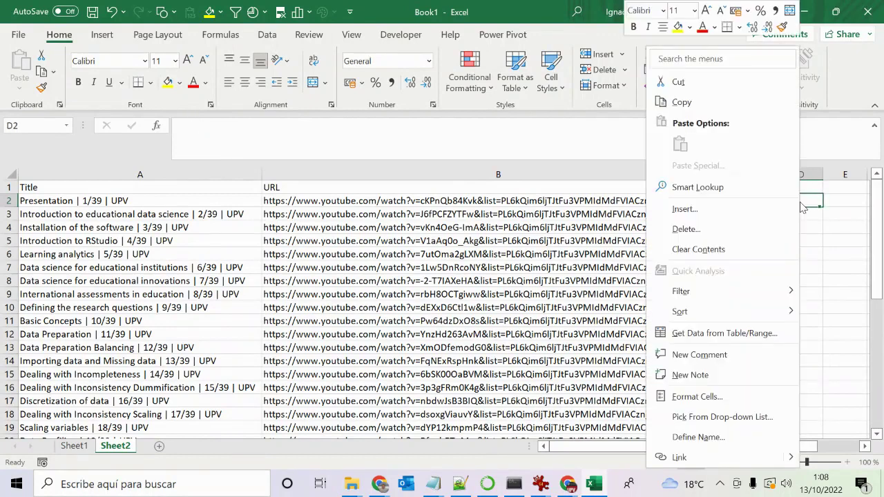
left_click(799, 201)
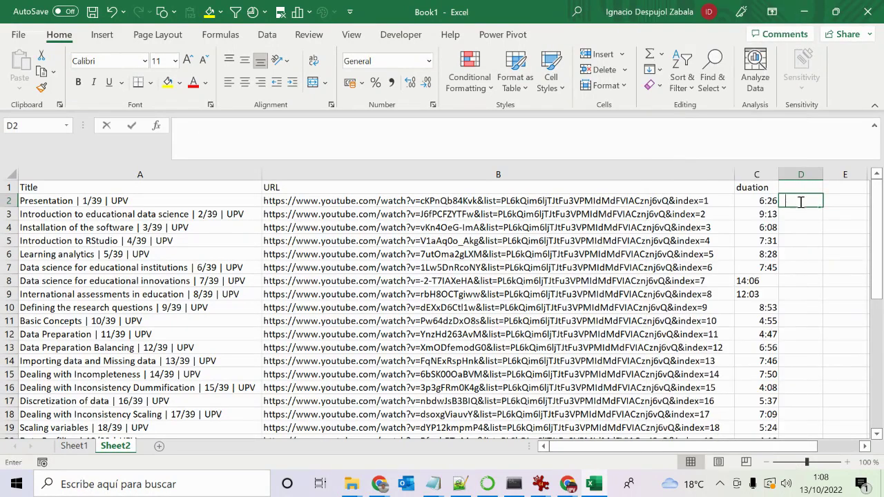
type("=")
left_click(753, 201)
type("/60")
key("Return")
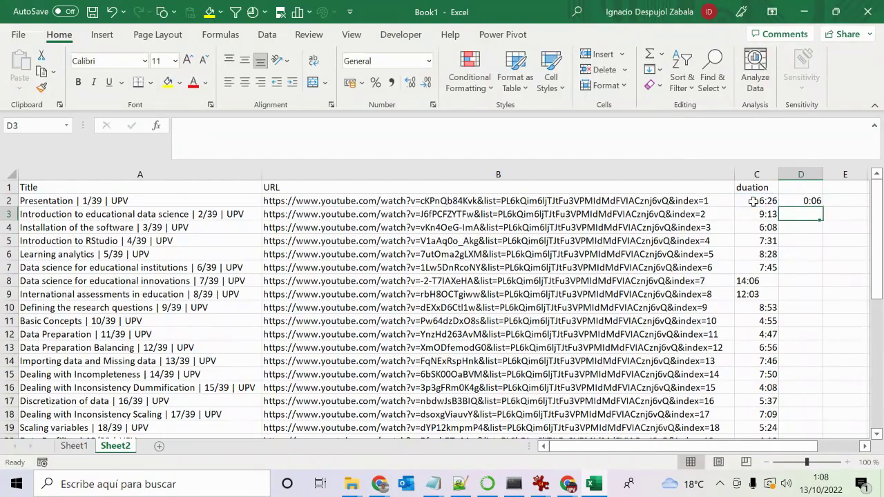
right_click(818, 203)
left_click(819, 205)
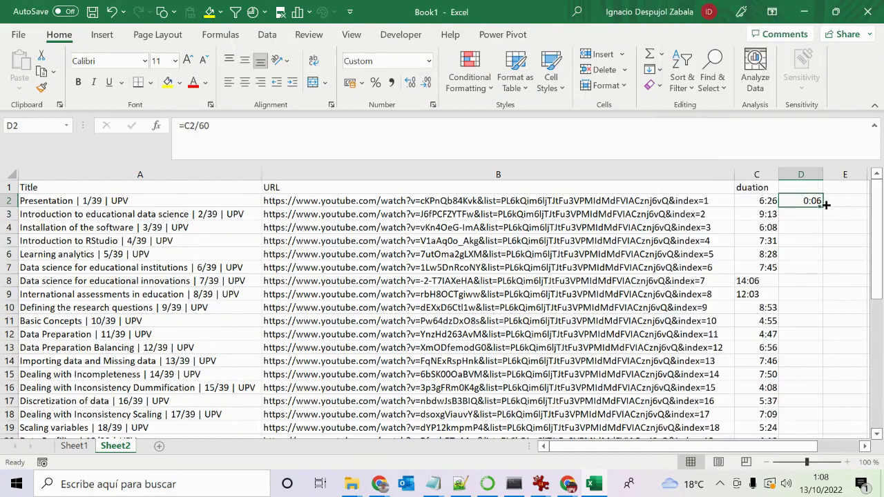
double_click(822, 207)
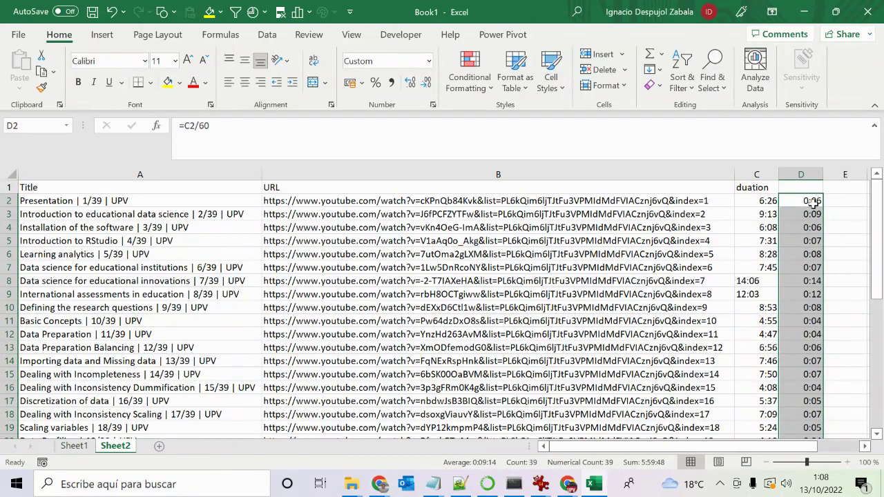
Format the calculated durations in column D with the Time number category.
right_click(799, 210)
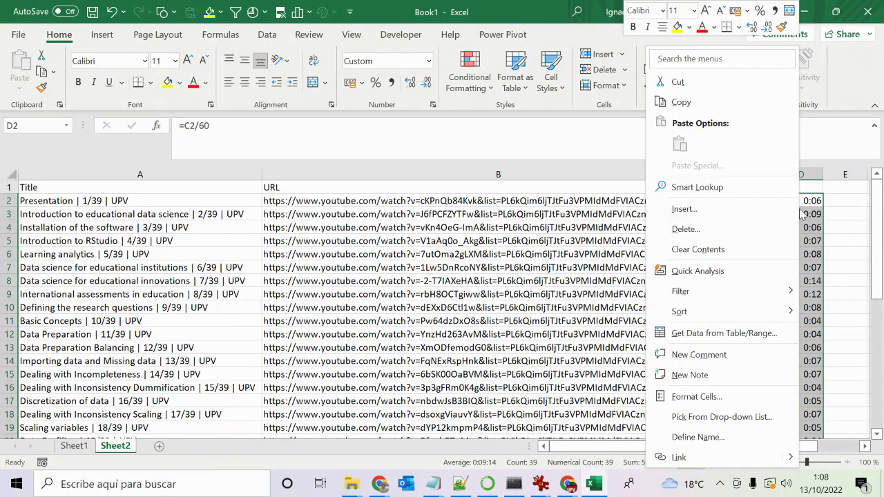
left_click(747, 399)
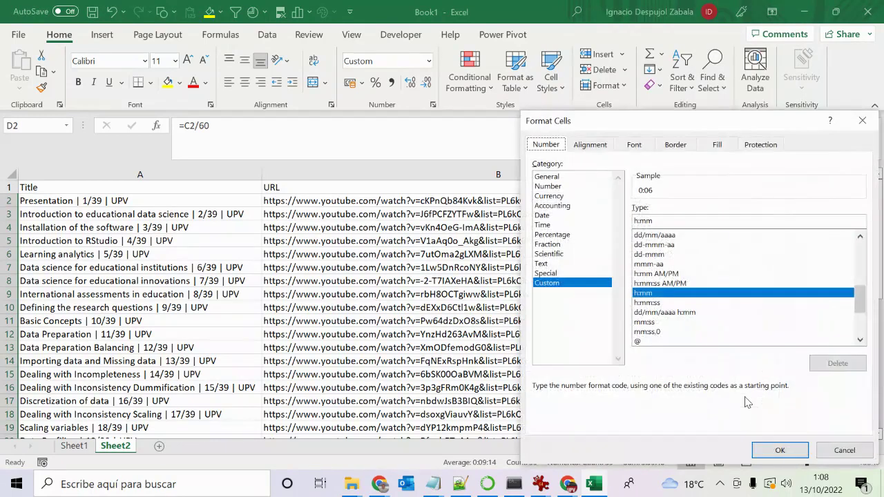
left_click(546, 225)
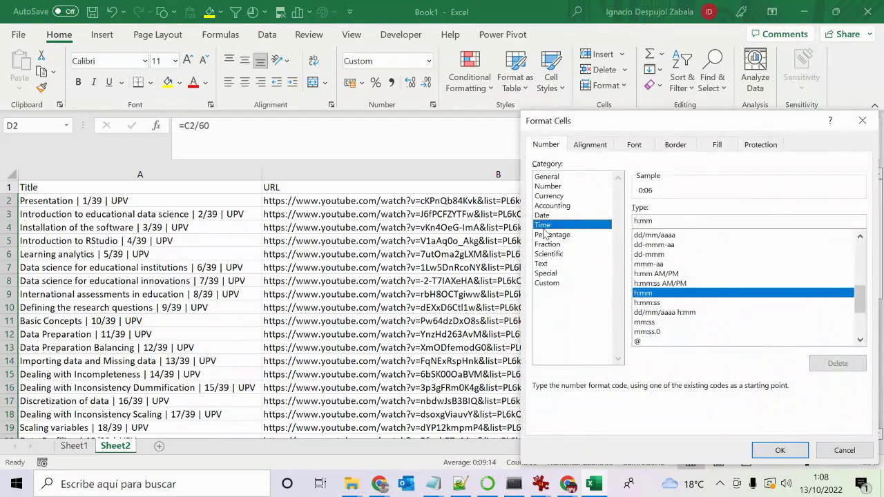
left_click(768, 456)
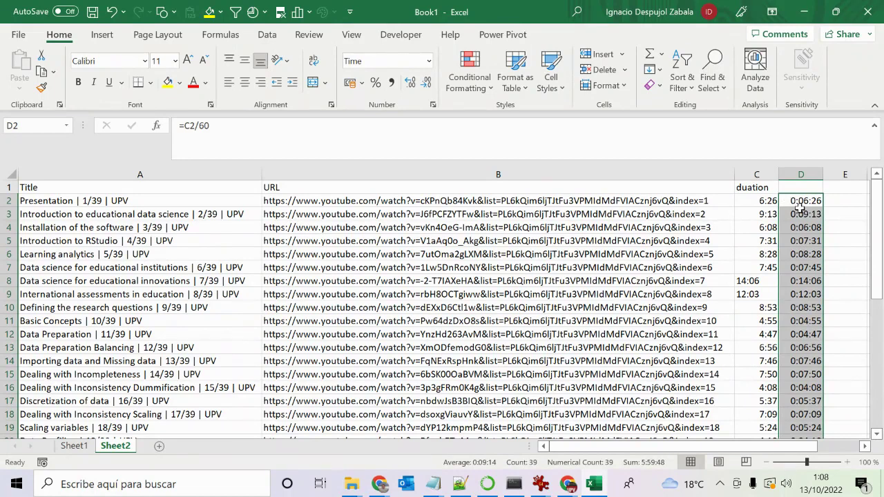
Copy the calculated durations from column D and paste them as values only starting at cell E2.
key("ctrl+q")
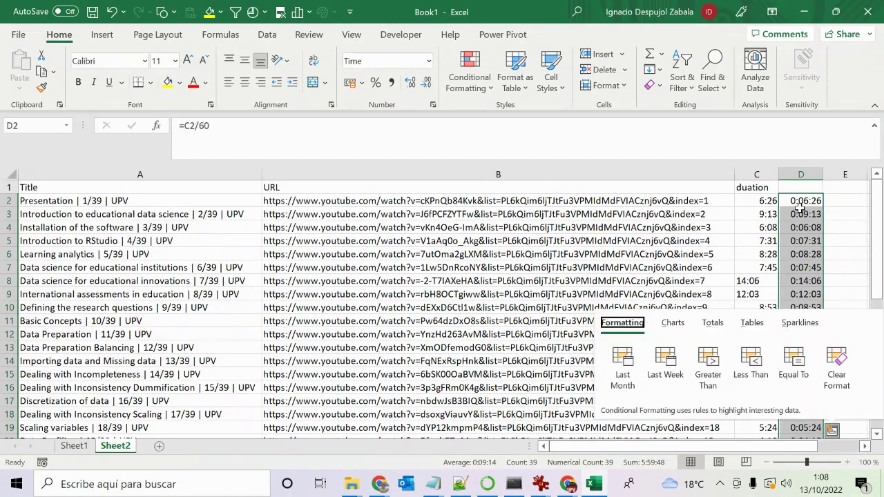
key("Escape")
key("ctrl+c")
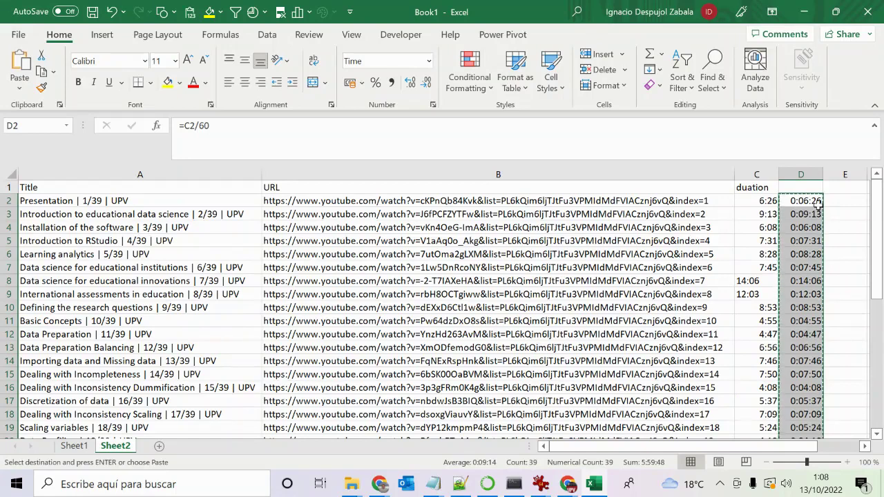
right_click(831, 203)
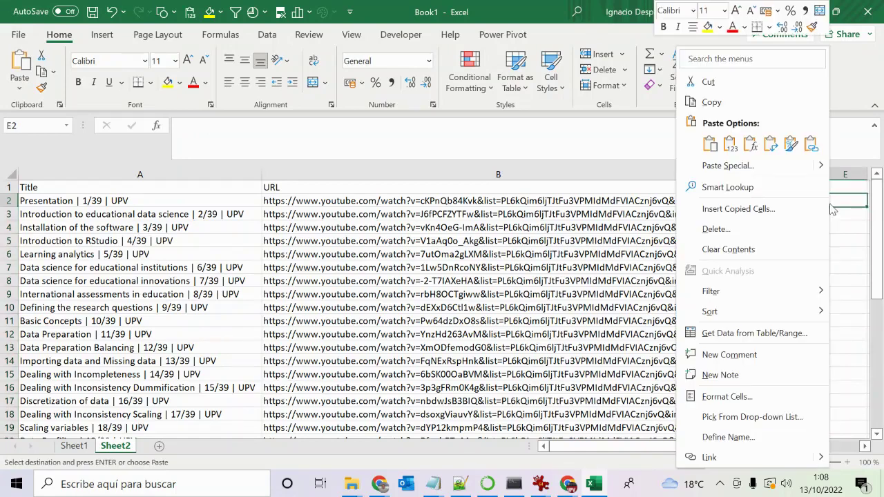
left_click(730, 144)
left_click(730, 144)
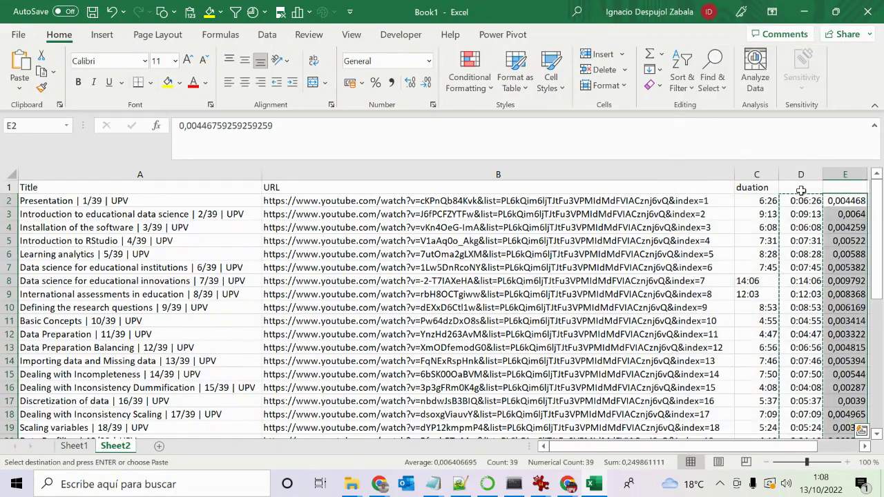
right_click(831, 201)
key("Escape")
Copy the time format of cell D2 onto the whole of column E.
left_click(808, 201)
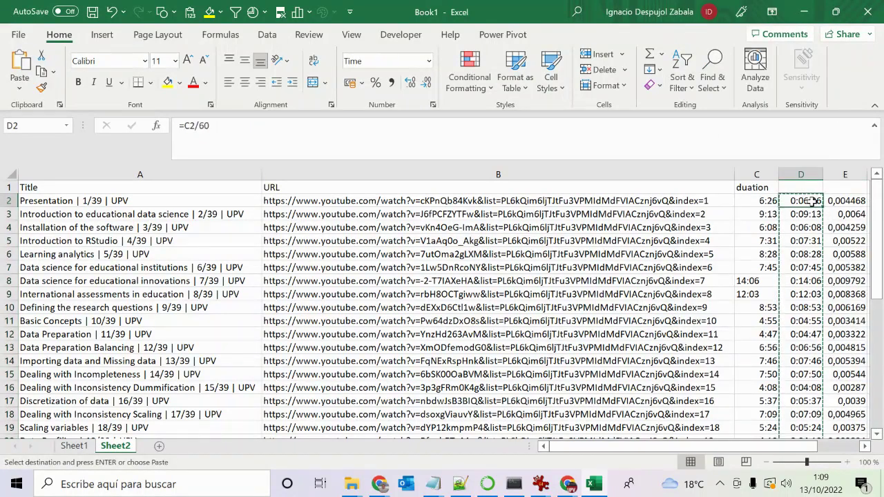
left_click(42, 88)
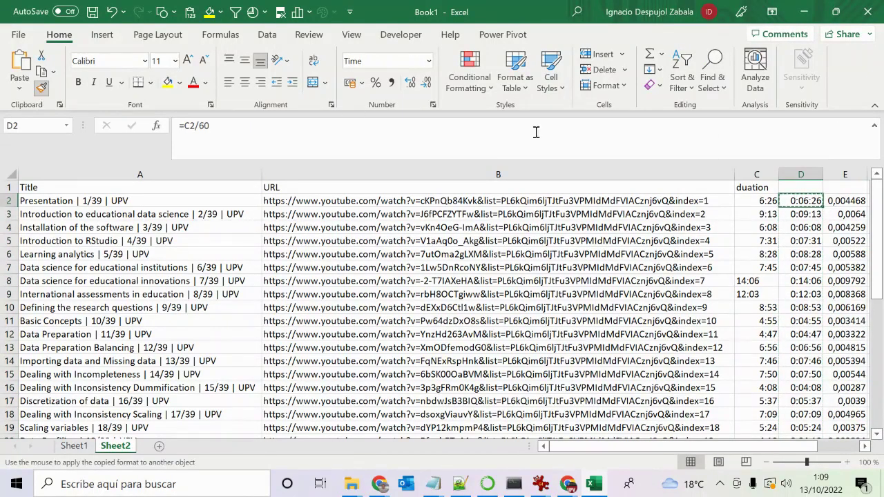
left_click(845, 174)
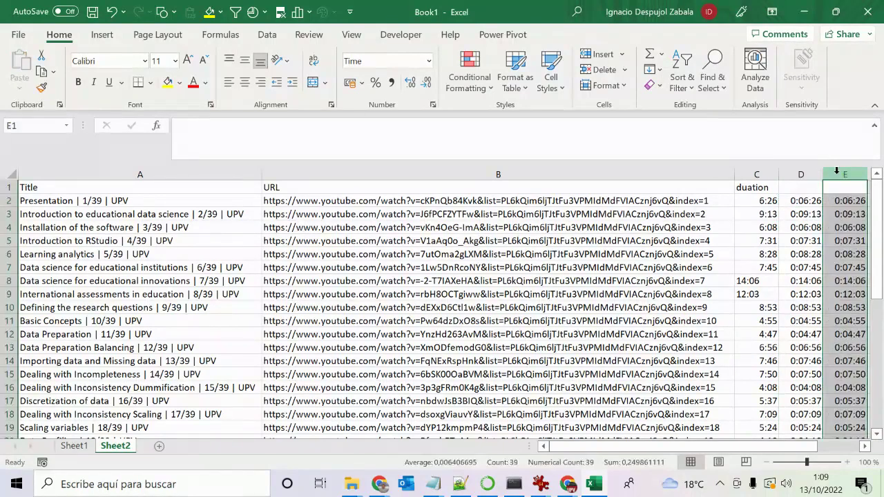
Enter the header Duration in cell E1.
left_click(829, 187)
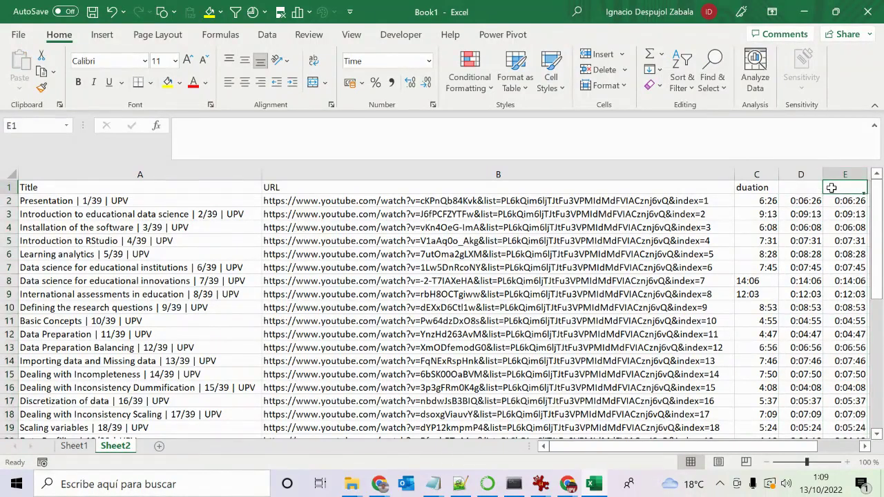
type("Duratio")
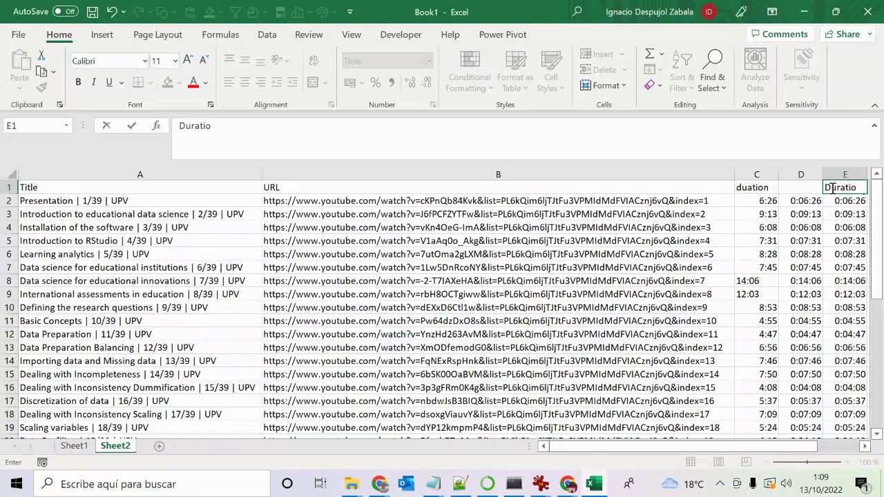
type("n")
key("Return")
Delete columns C and D, which hold the old durations and the helper formulas.
left_click(799, 169)
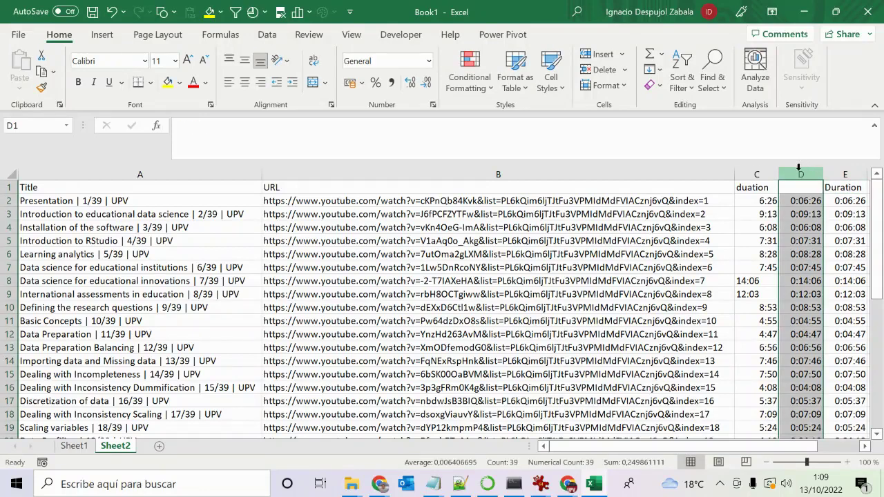
left_click_drag(798, 169, 756, 177)
right_click(755, 177)
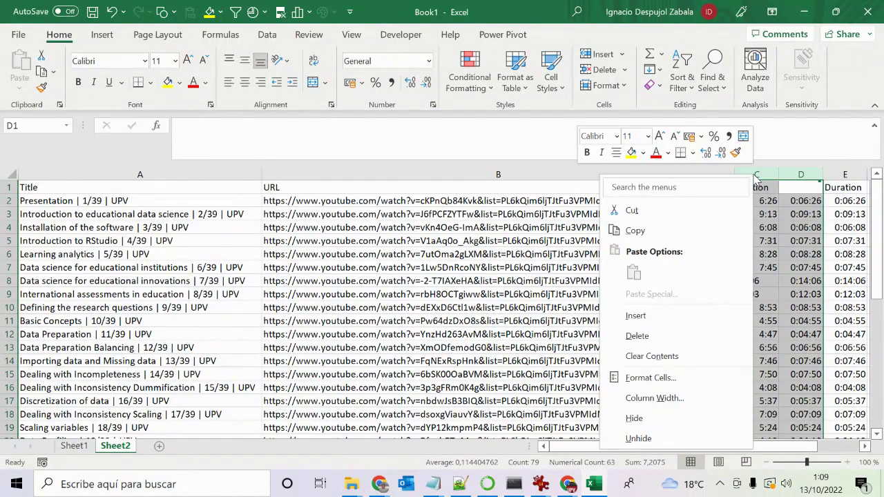
left_click(714, 336)
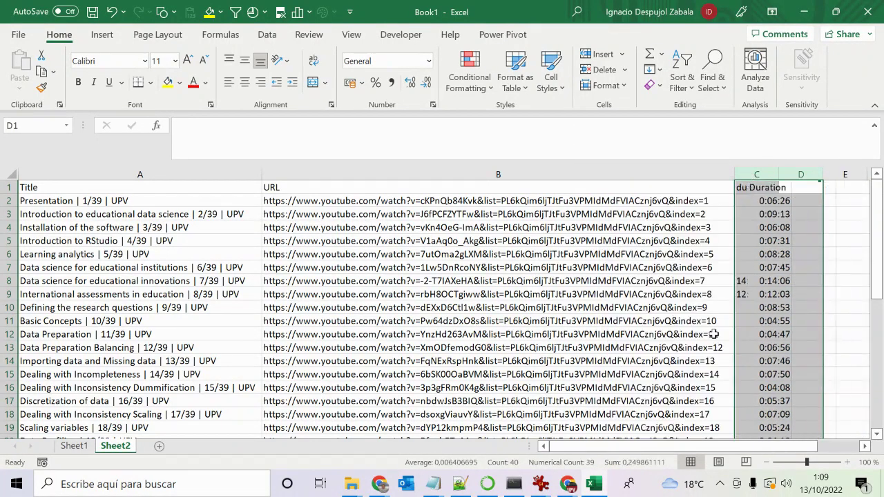
Insert a blank row above the header row and select cell C1 above the Duration header.
left_click(7, 188)
right_click(8, 191)
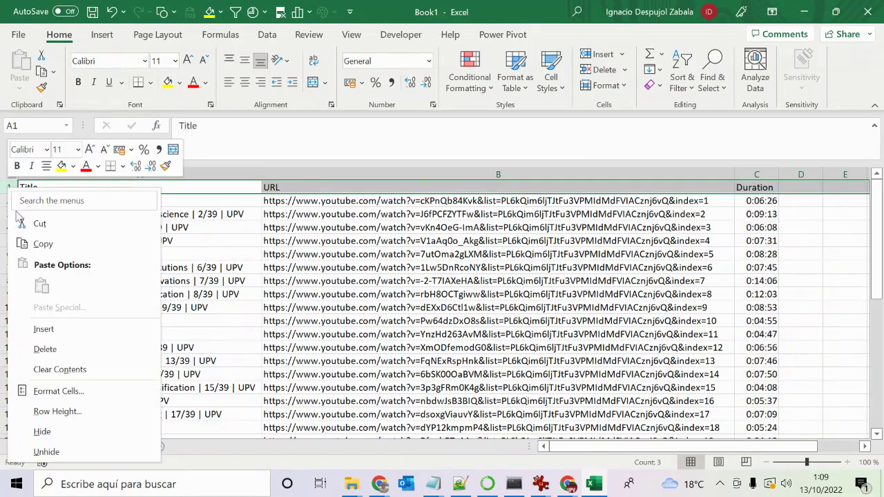
left_click(43, 329)
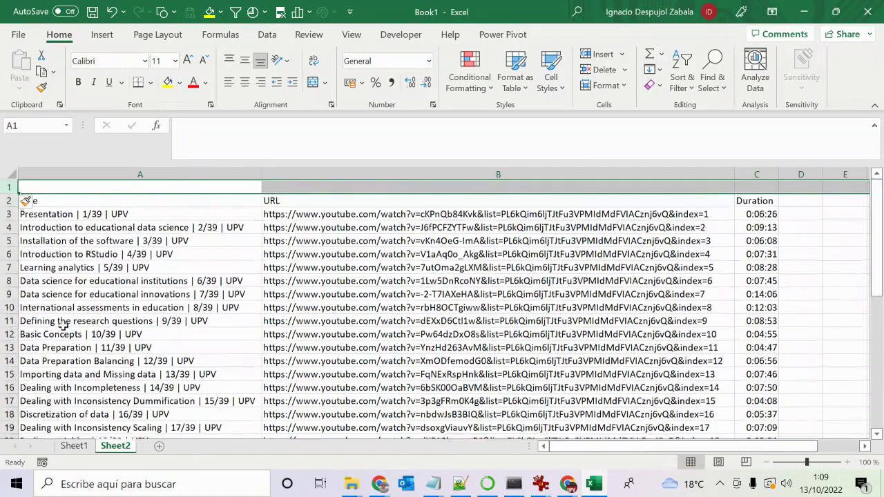
left_click(739, 189)
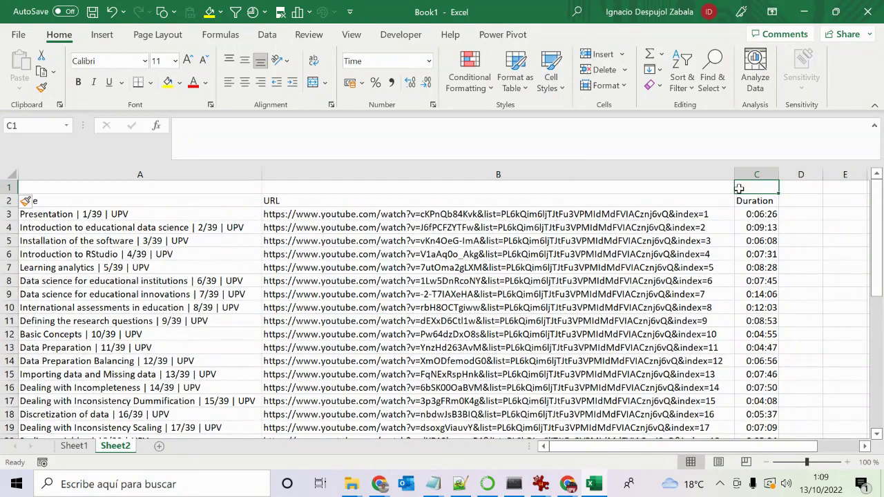
Enter a SUM formula in cell C1 that totals the durations in C3:C41.
type("+suma")
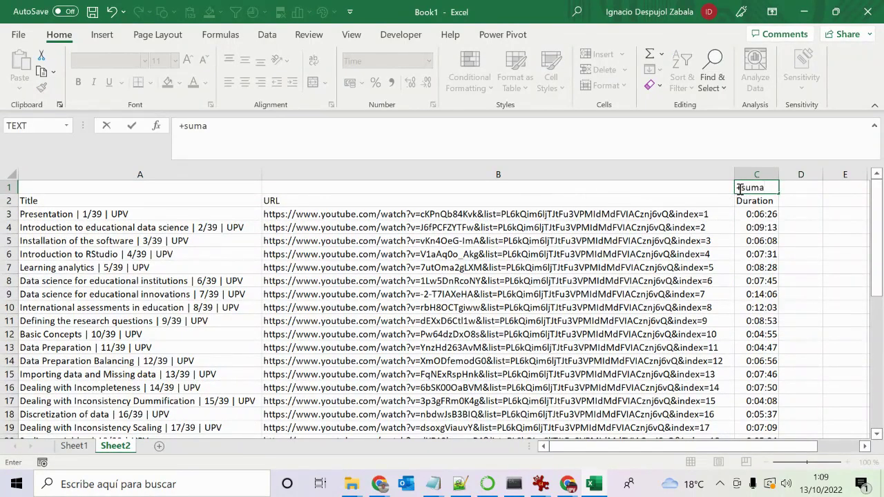
key("BackSpace")
type("(")
key("Down")
key("Down")
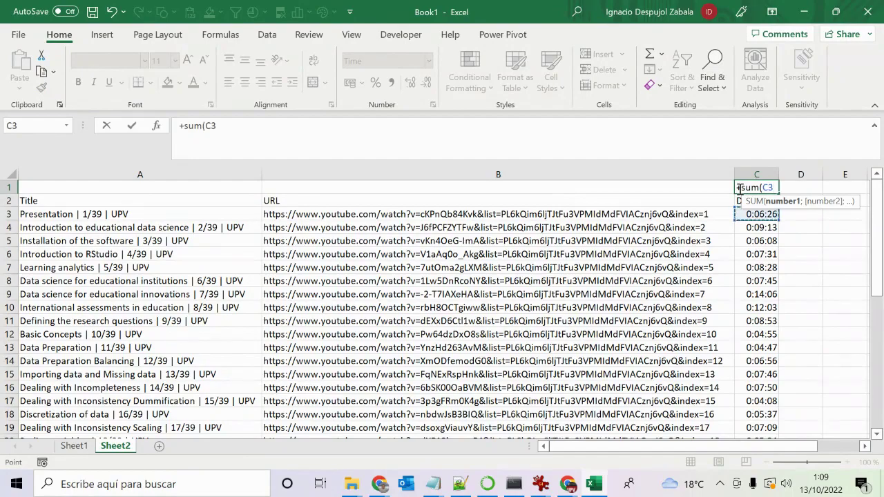
key("ctrl+shift+Down")
key("Return")
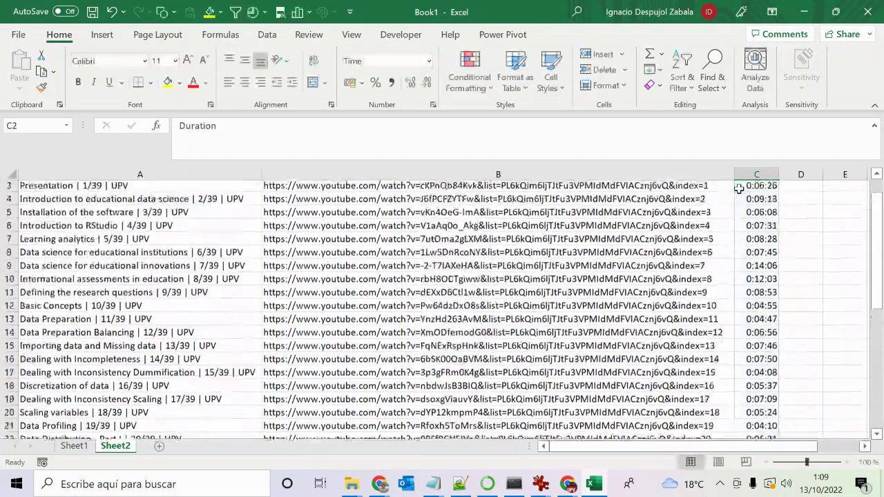
key("Up")
key("Down")
key("Up")
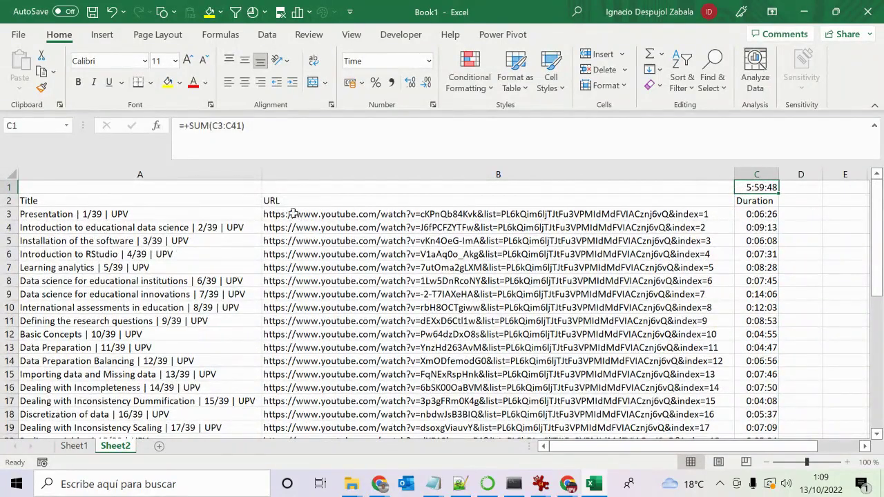
Insert a new column B before the URL column and copy the whole URL column into it.
left_click(290, 165)
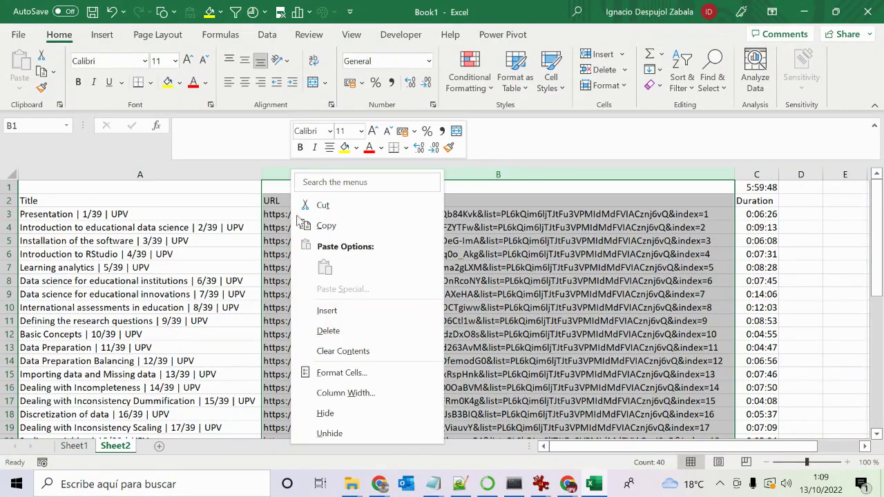
left_click(325, 312)
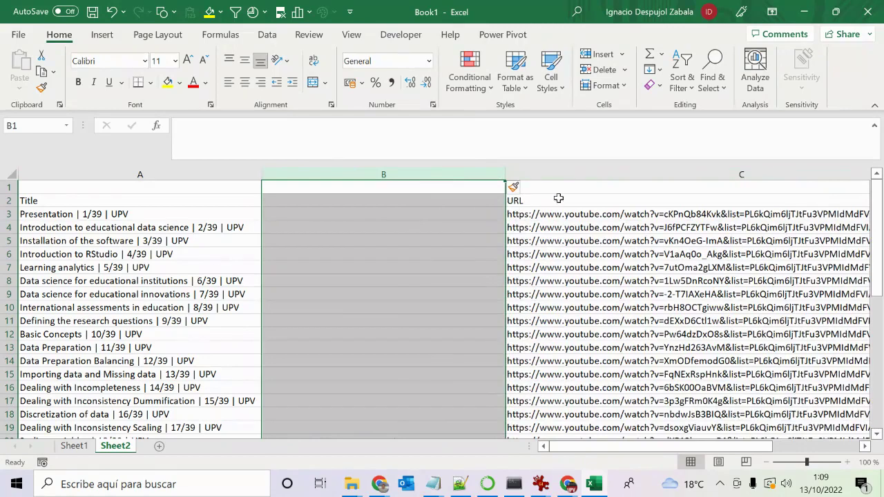
left_click(572, 176)
right_click(572, 178)
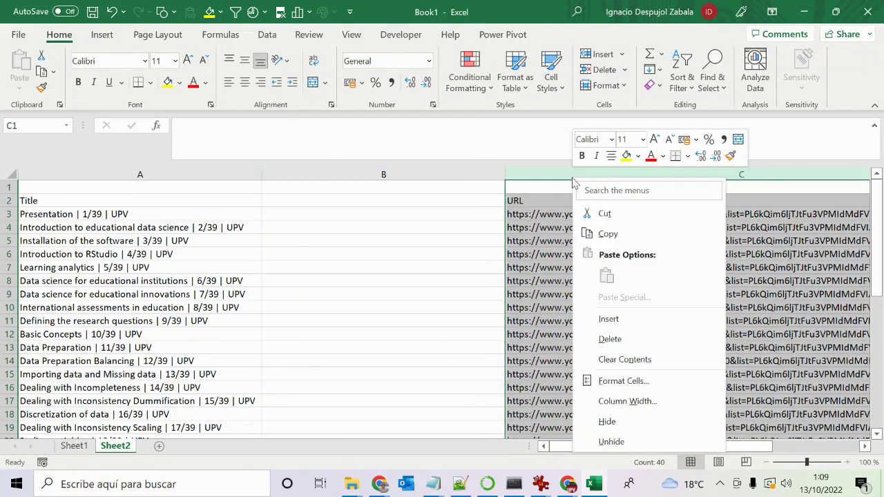
left_click(571, 174)
key("ctrl+c")
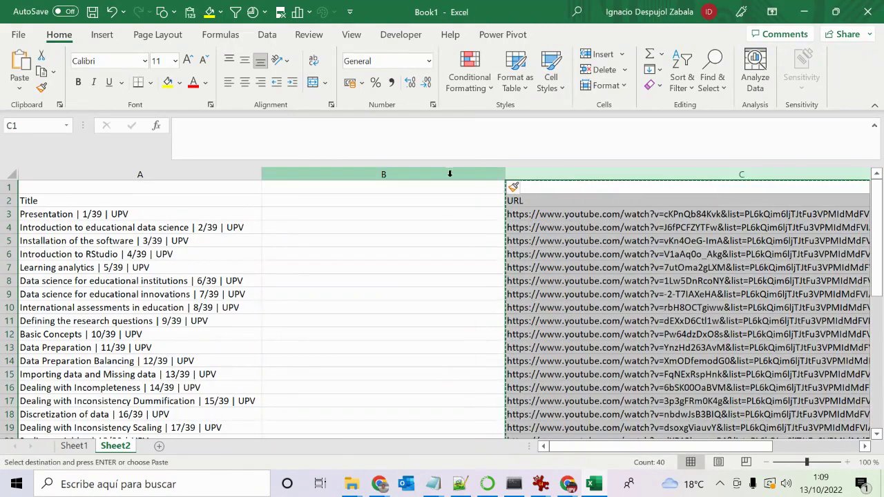
left_click(444, 174)
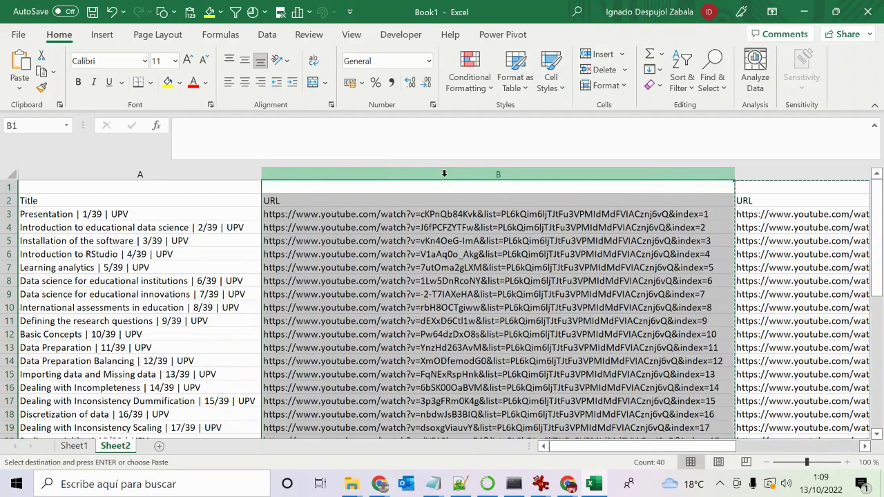
key("ctrl+v")
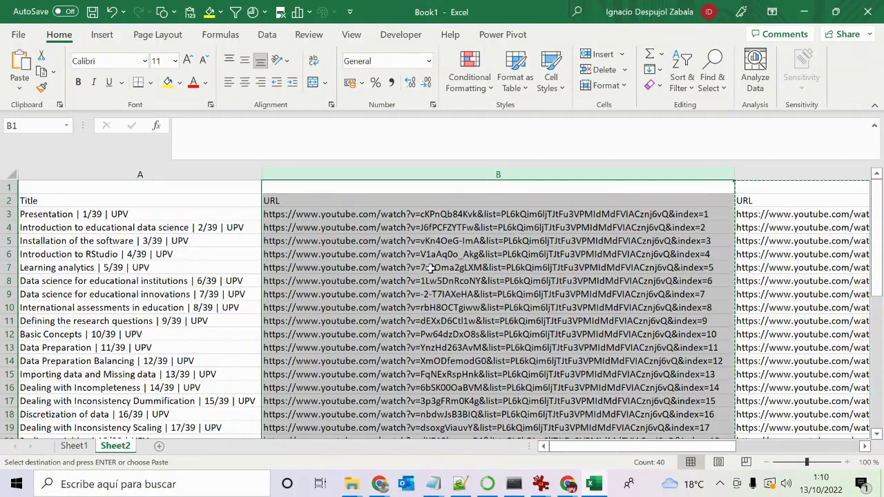
key("ctrl+h")
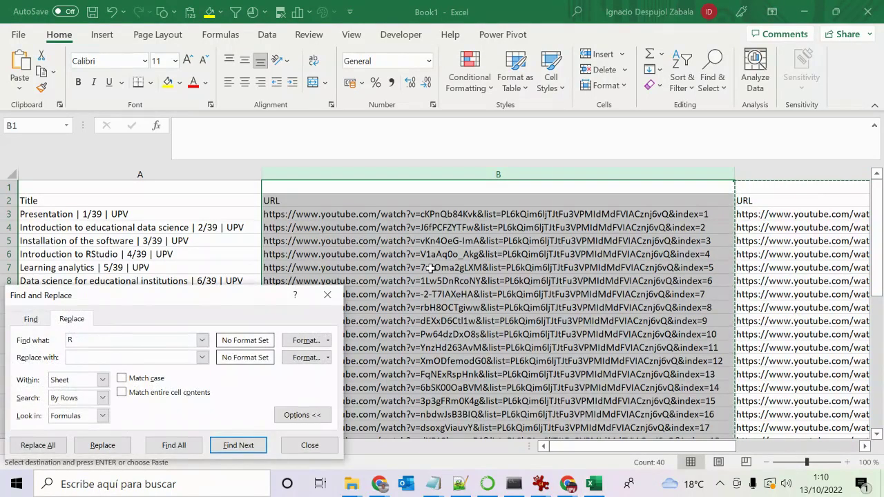
key("Escape")
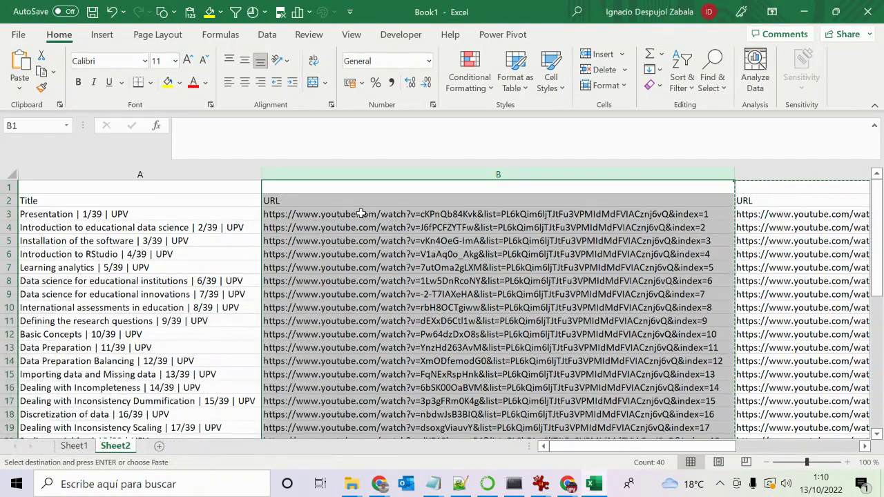
left_click(360, 214)
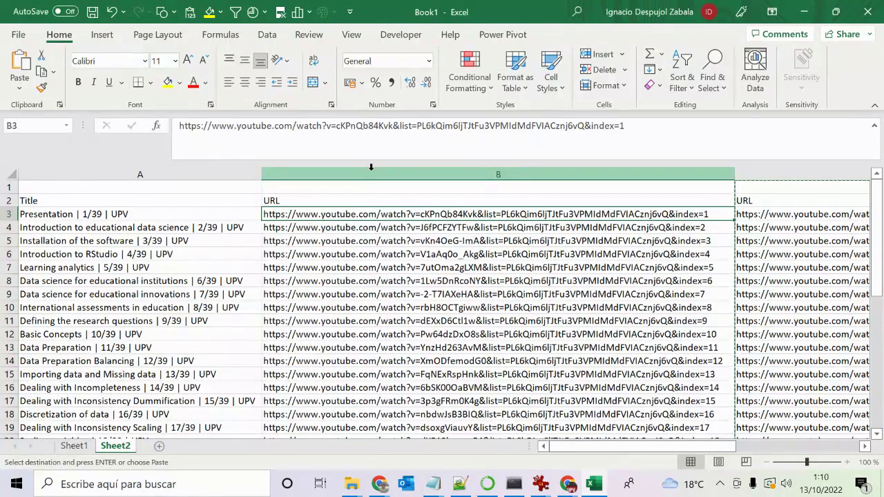
key("F2")
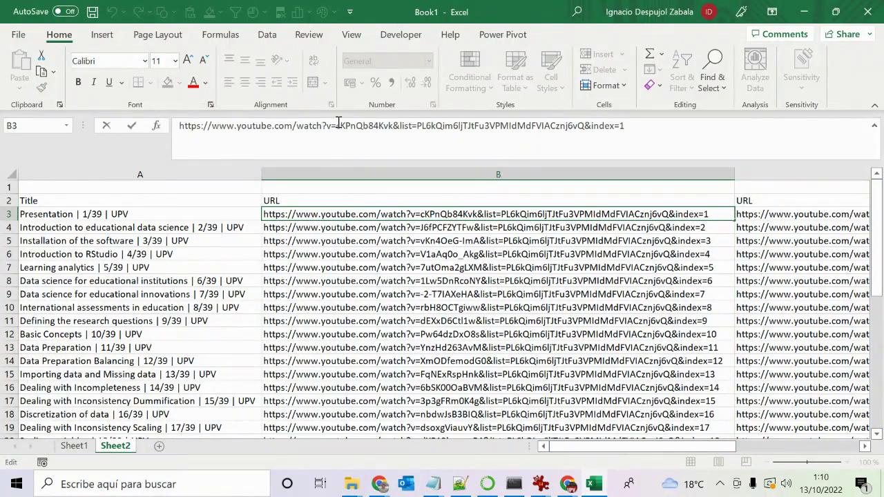
left_click_drag(337, 125, 161, 123)
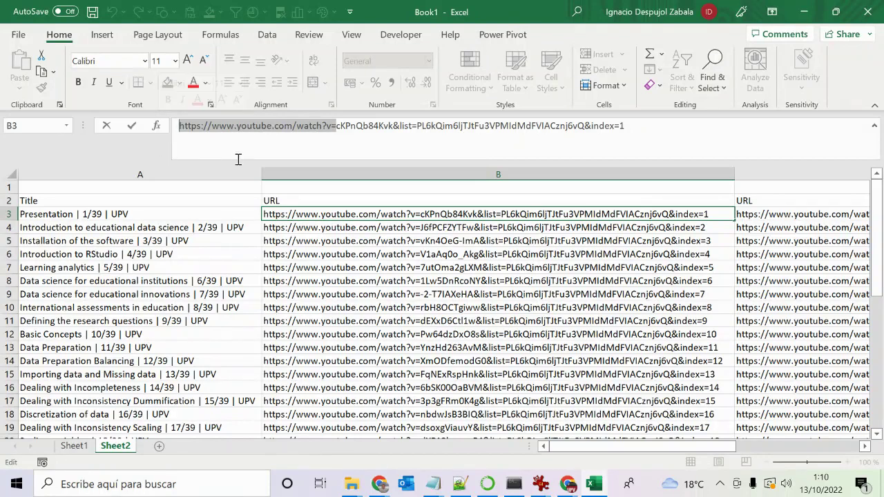
key("ctrl+c")
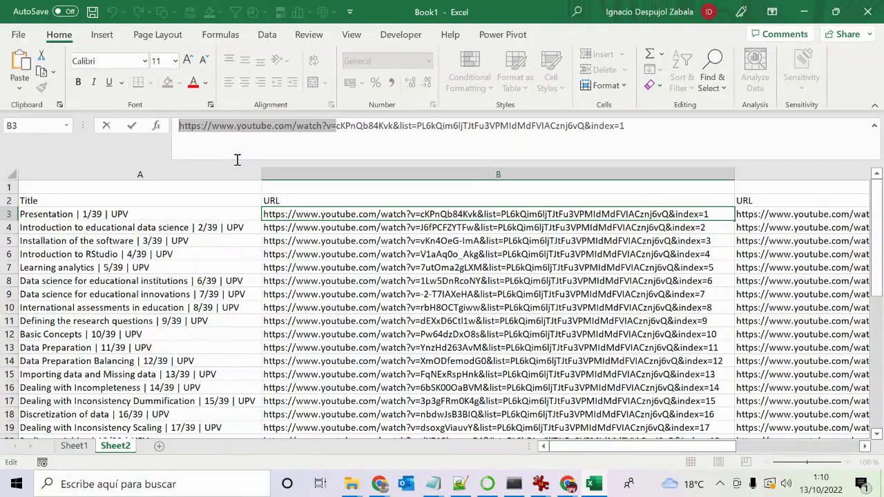
key("Escape")
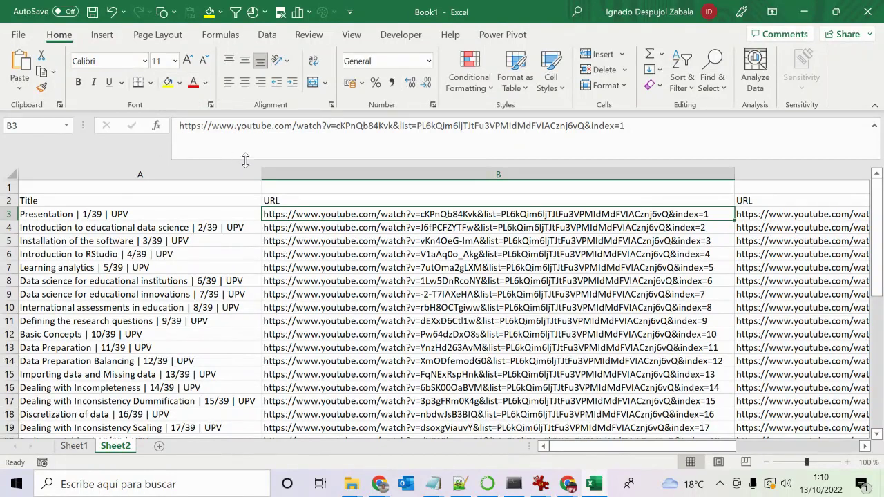
left_click(354, 170)
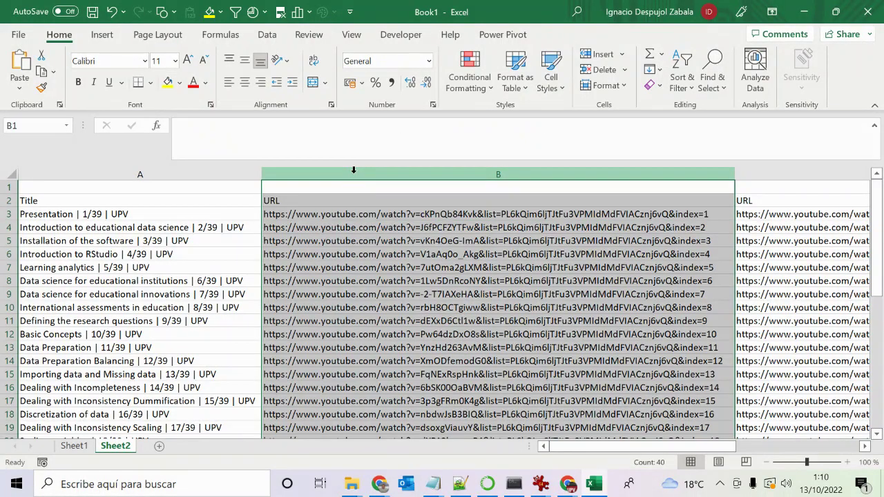
key("ctrl+h")
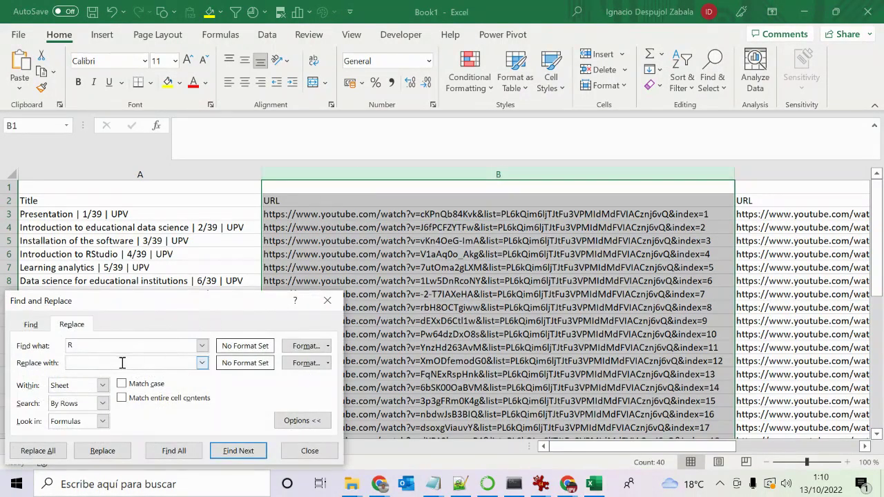
left_click(100, 347)
key("ctrl+v")
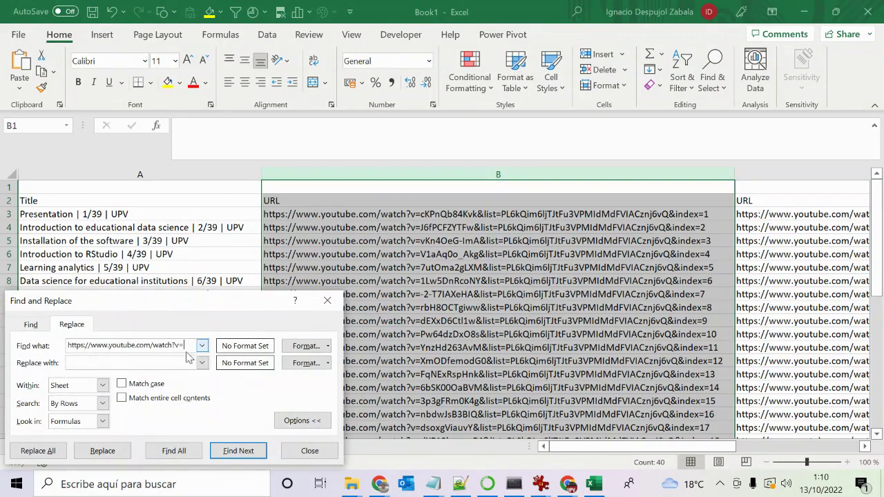
left_click(54, 455)
key("Return")
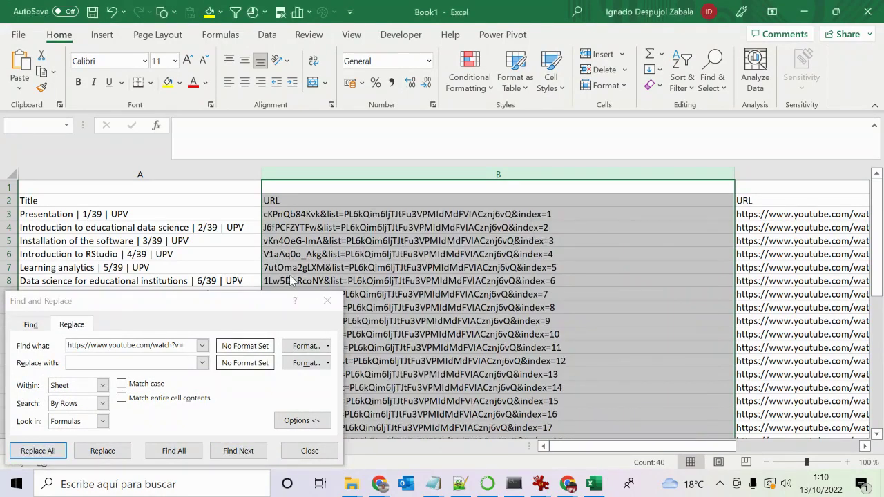
key("Escape")
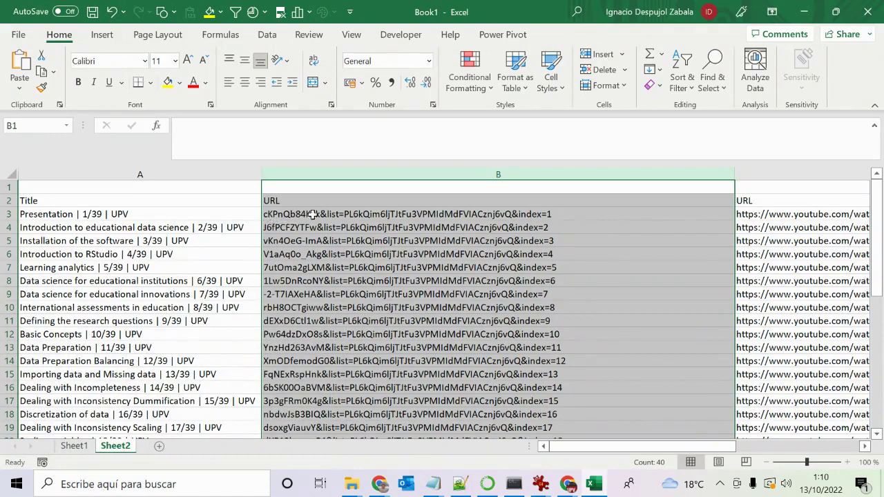
Try to enter the formula +left(B3,11) in cell E3 to extract the first 11 characters of B3.
left_click(286, 215)
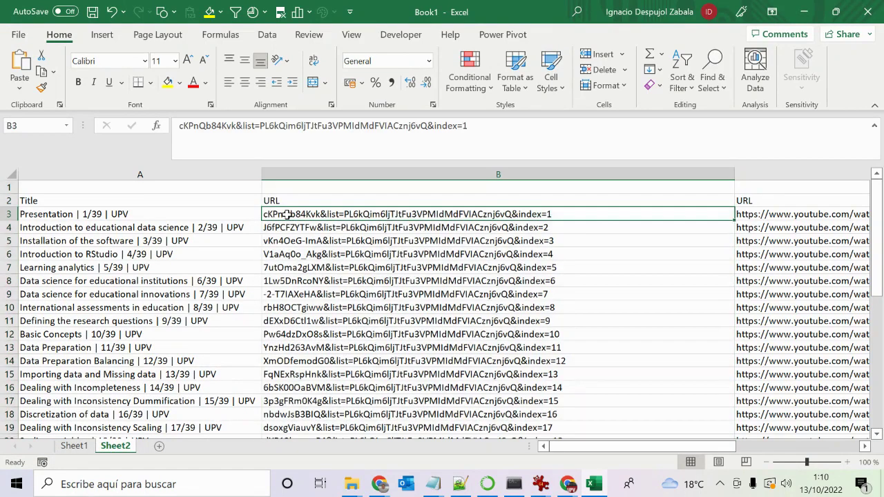
key("Right")
key("Right")
key("Right")
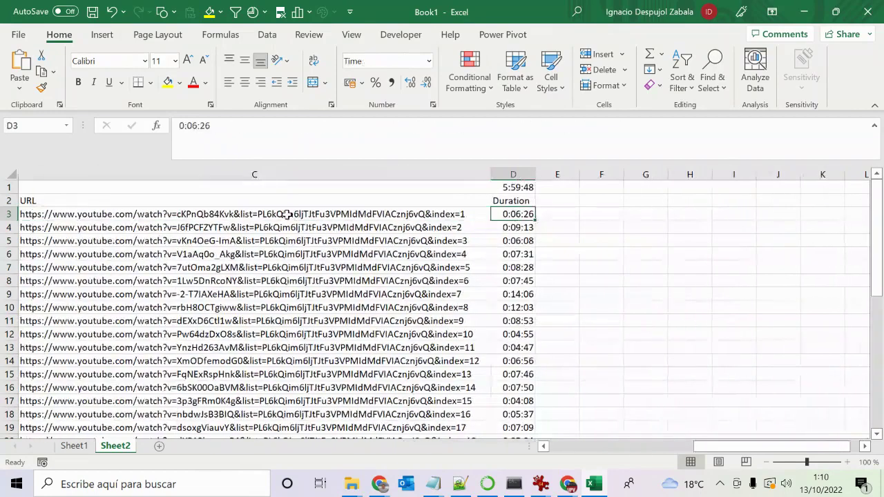
type("+")
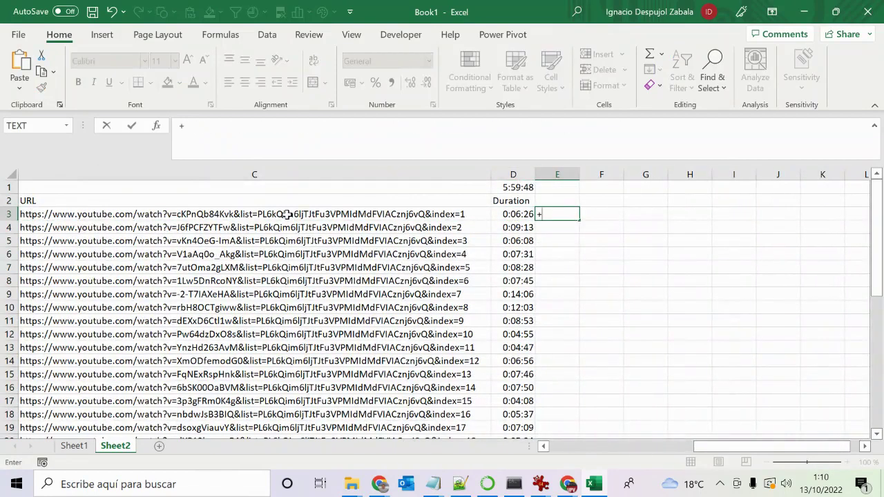
type("left(")
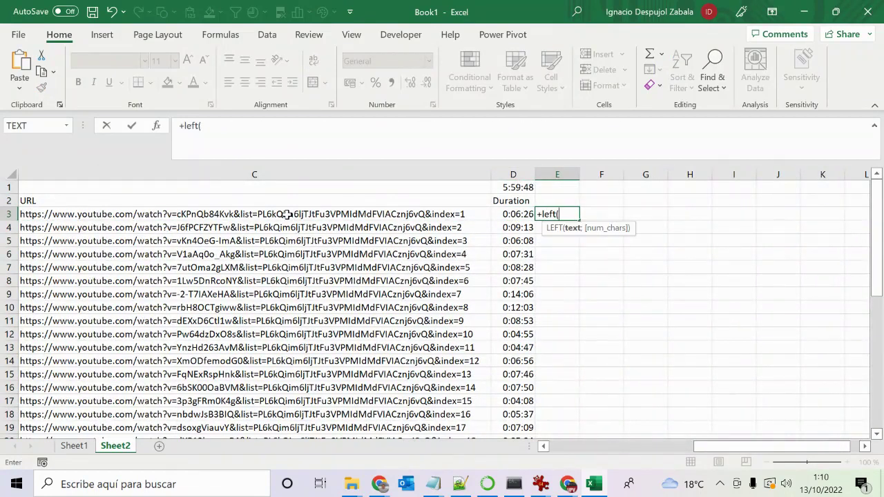
key("Left")
key("Left")
key("Left")
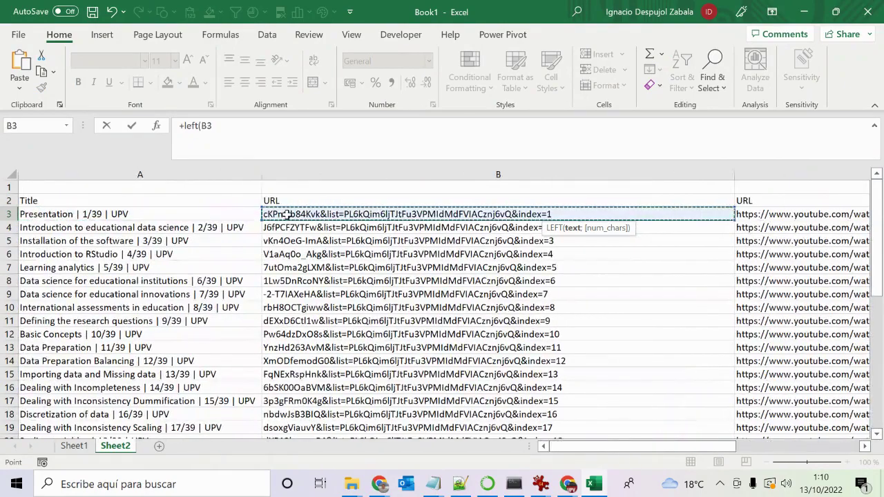
type(",")
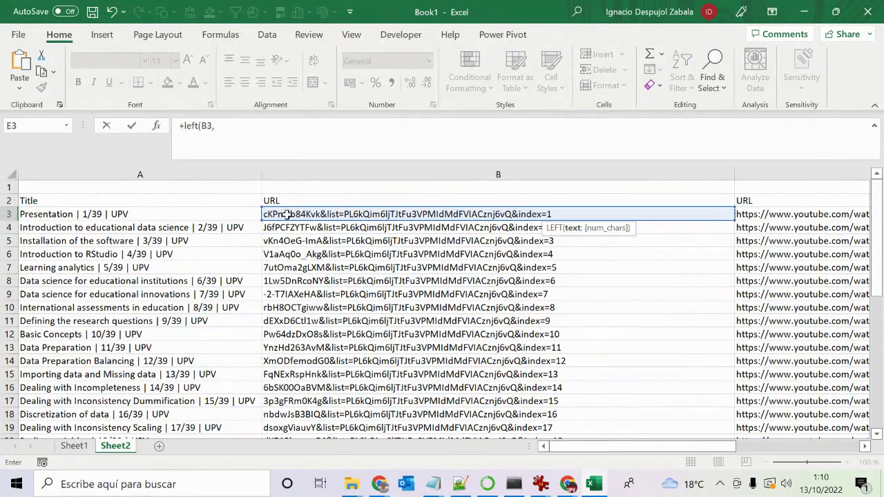
type("11")
key("Return")
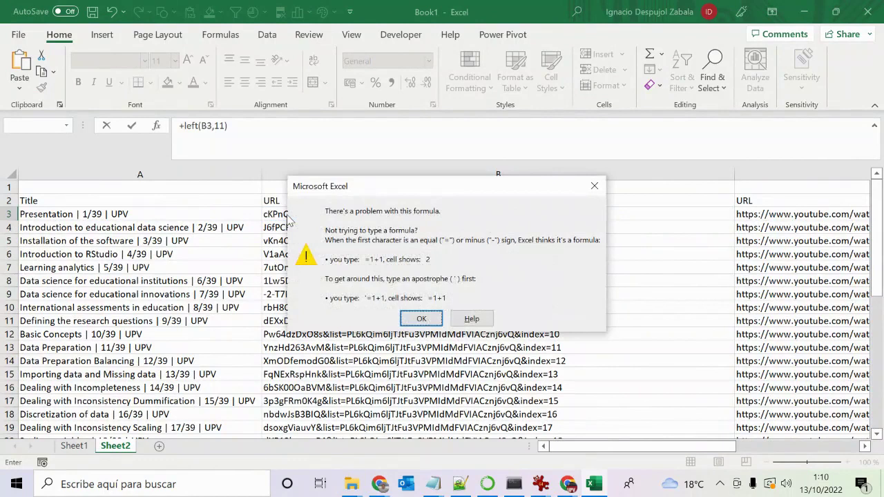
key("Return")
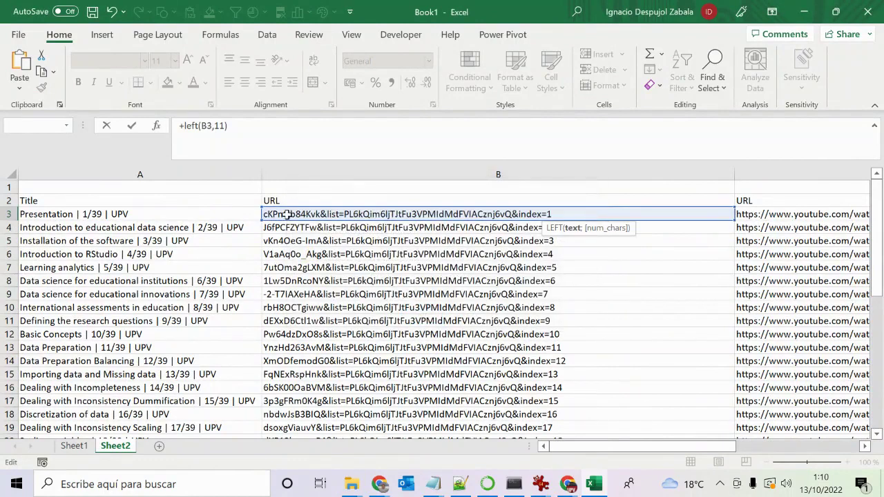
Change the comma in the E3 formula to a semicolon so it reads +LEFT(B3;11), and enter it.
left_click(215, 128)
key("BackSpace")
type(",")
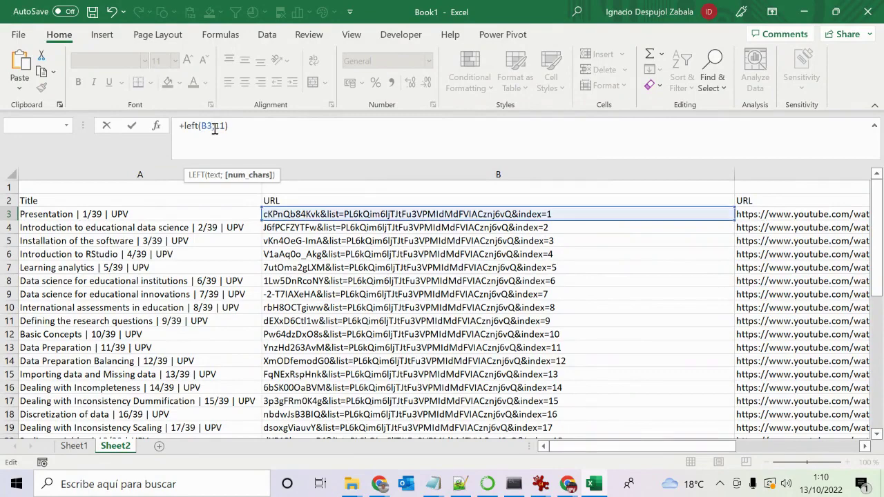
key("Return")
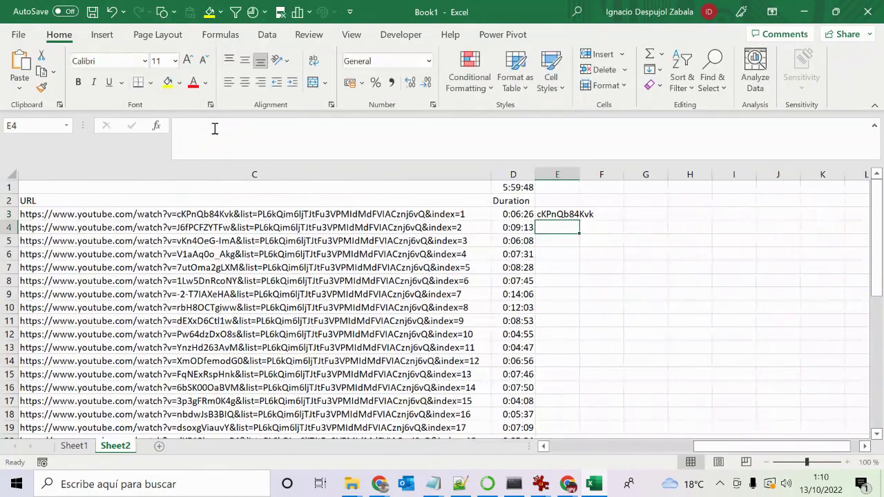
Fill the LEFT formula from E3 down column E for all video rows and copy the filled cells.
key("Up")
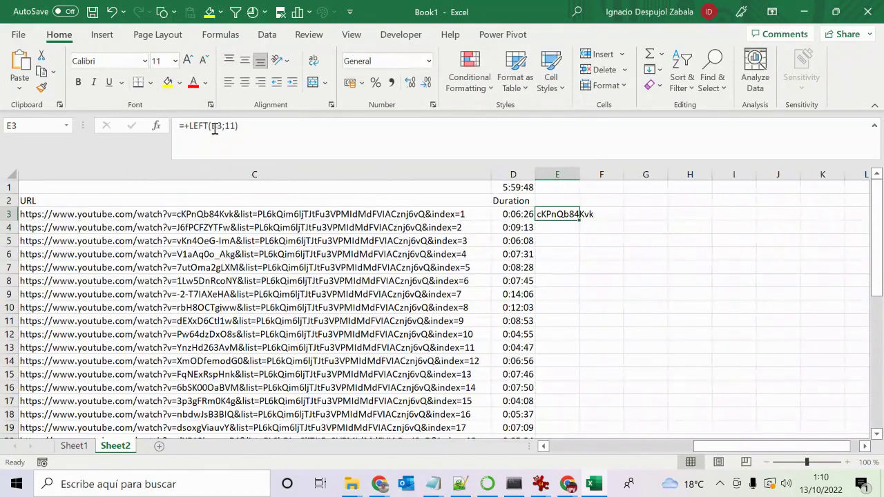
double_click(578, 219)
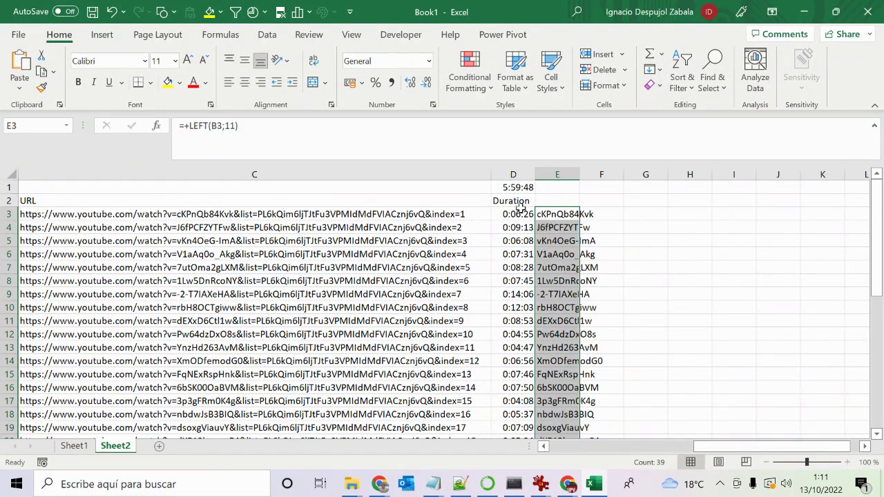
key("ctrl+c")
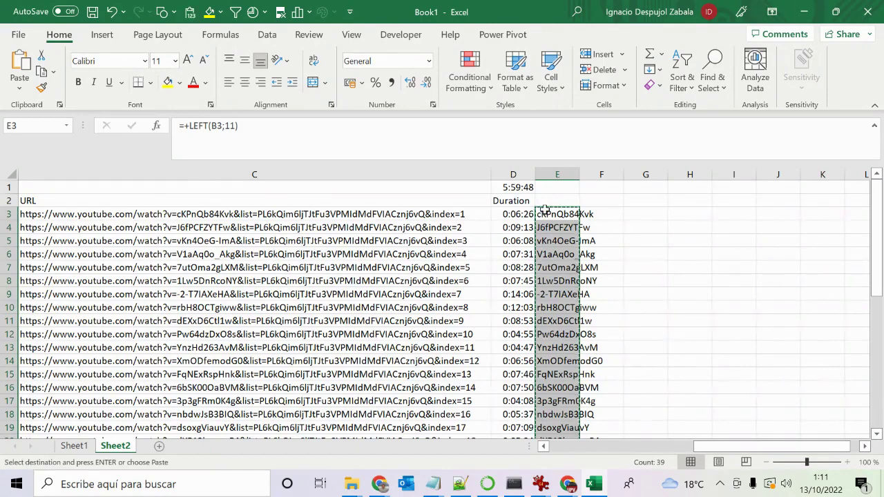
Paste the copied 11-character IDs as values into column B starting at cell B3.
key("ctrl+Left")
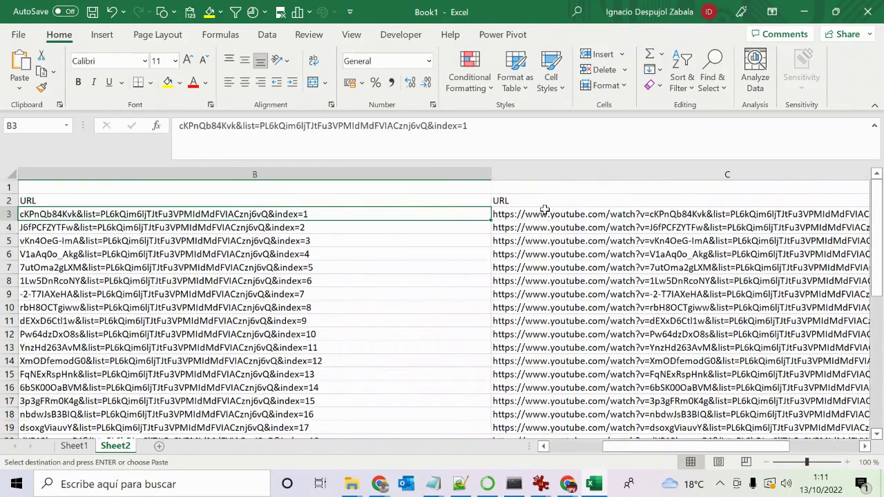
key("Left")
key("Right")
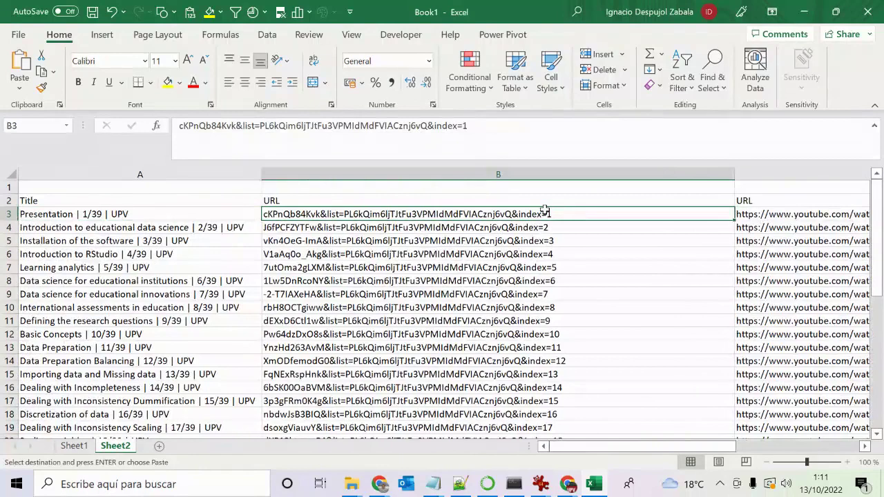
left_click(20, 88)
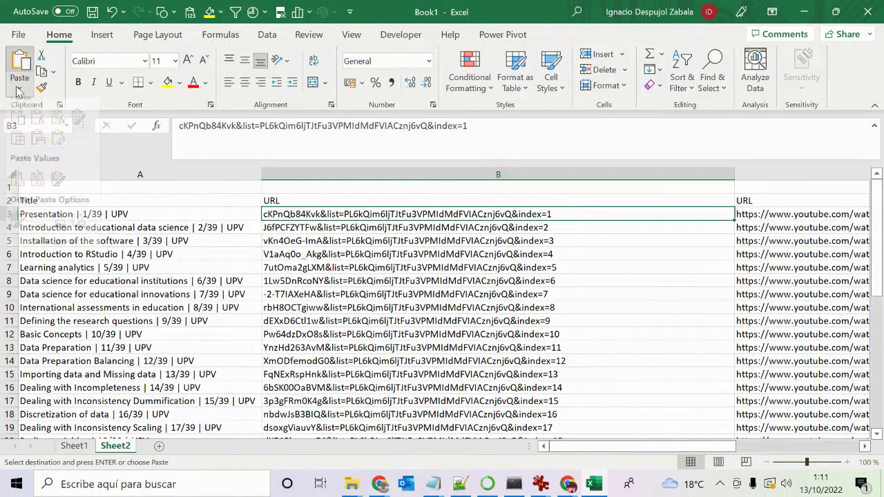
left_click(21, 187)
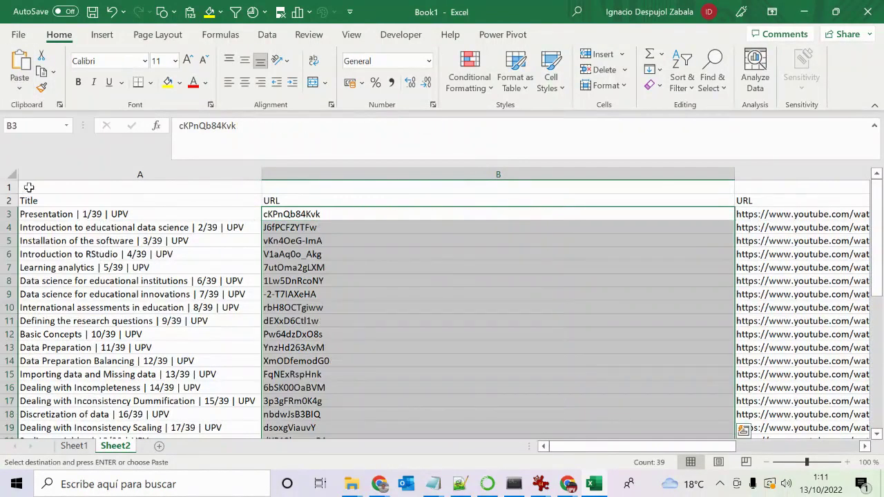
Change the header in cell B2 to "Youtube code" and autofit the width of column B.
left_click(273, 201)
type("Yo")
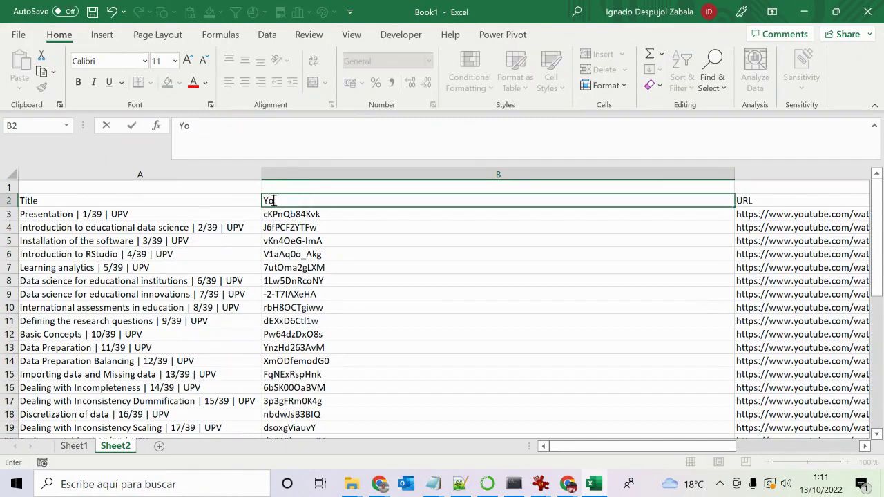
type("utube code")
key("Return")
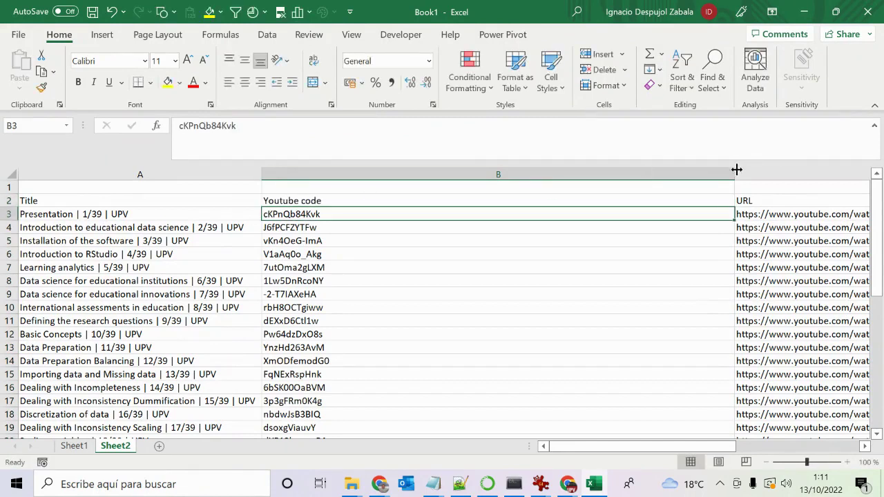
left_click(730, 174)
double_click(733, 171)
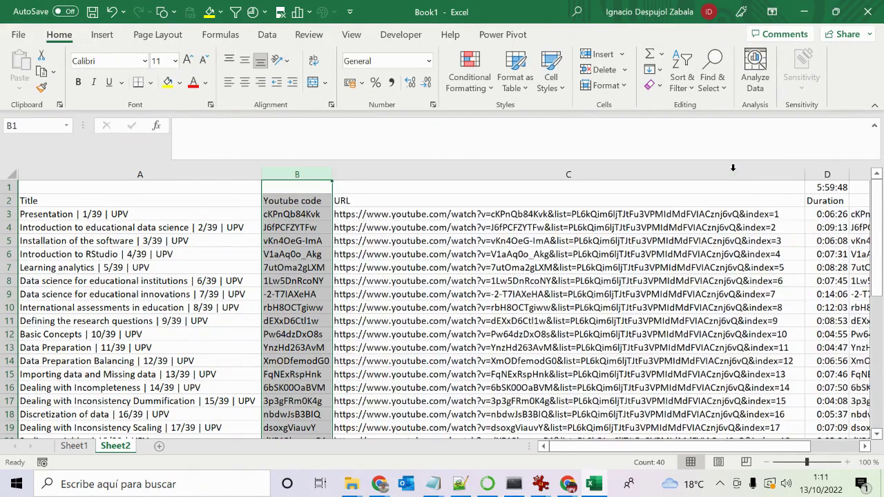
Clear the LEFT helper formulas from the whole of column E.
left_click(85, 214)
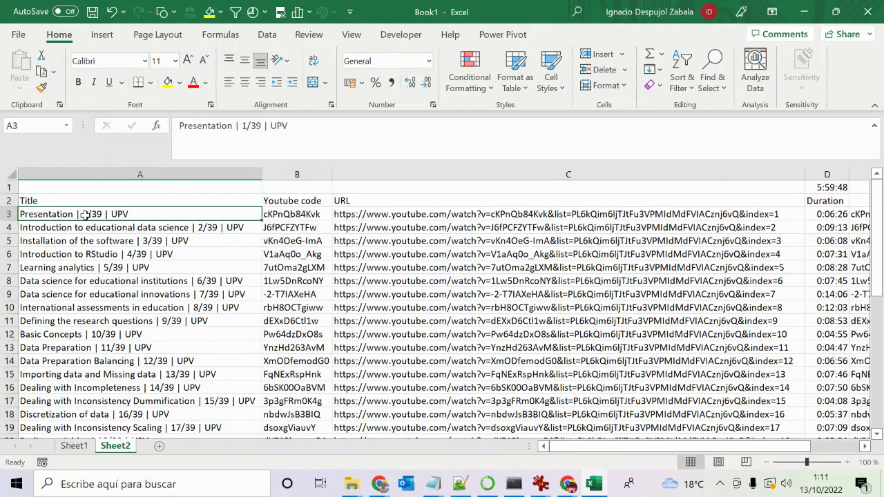
key("Right")
key("Right")
key("Right")
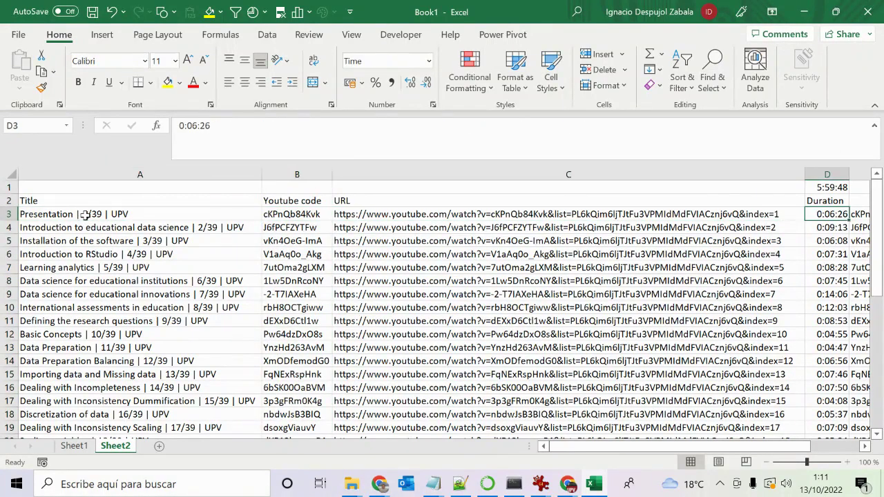
key("Right")
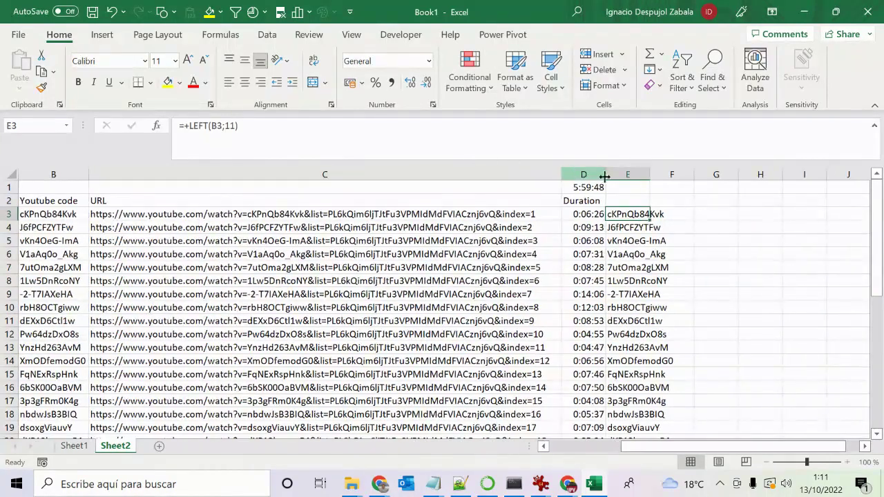
left_click(626, 174)
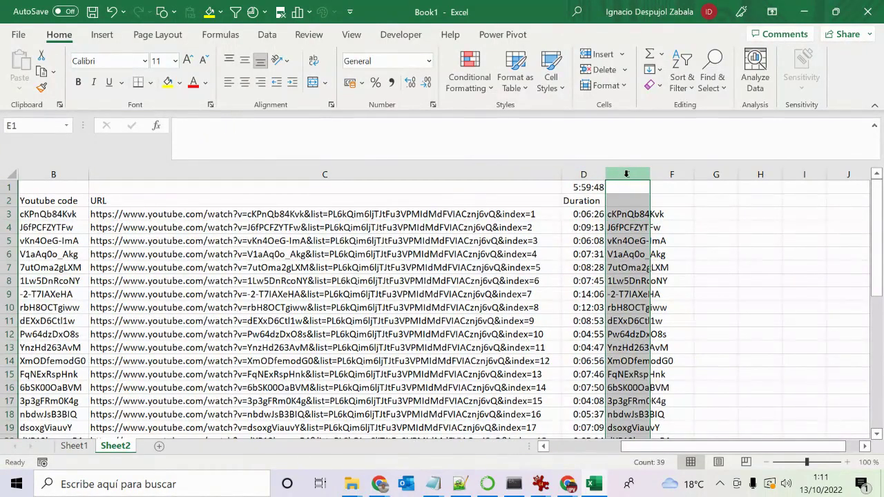
key("Delete")
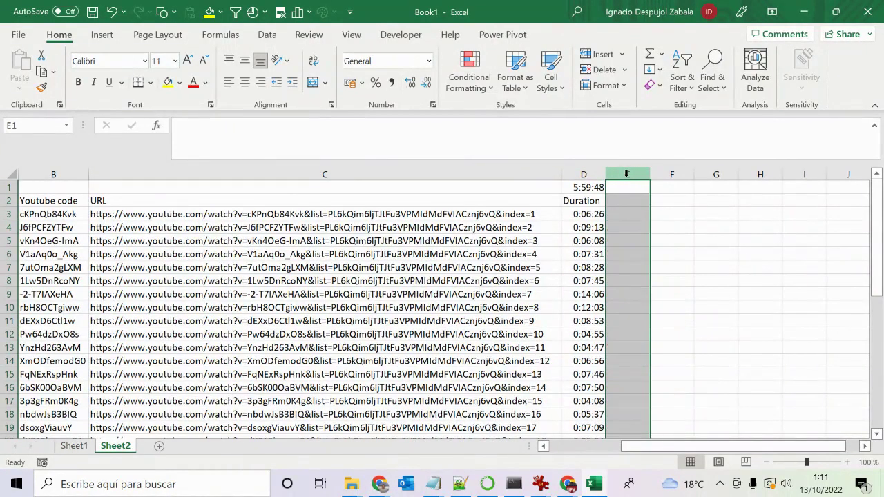
right_click(618, 217)
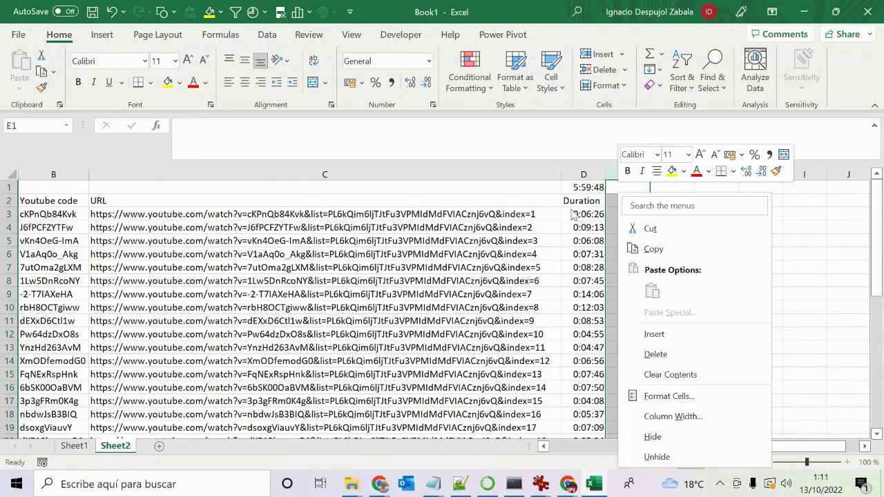
key("Escape")
Examine the titles in column A from row 3 to the end of the list for their common numbering and suffix pattern.
key("Left")
key("Left")
key("Left")
key("Left")
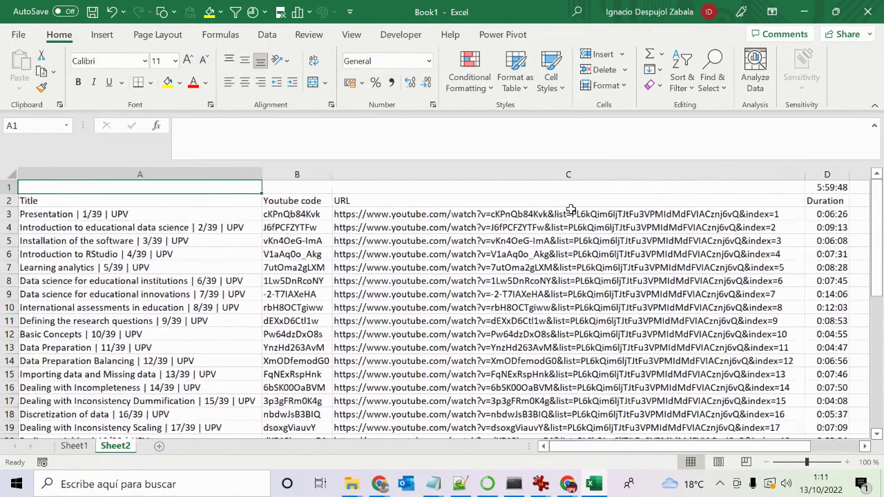
key("Down")
key("Down")
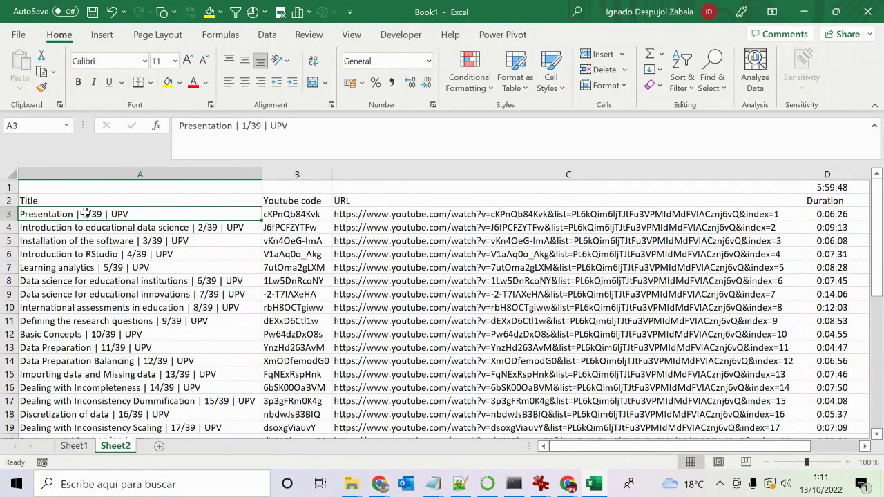
key("Down")
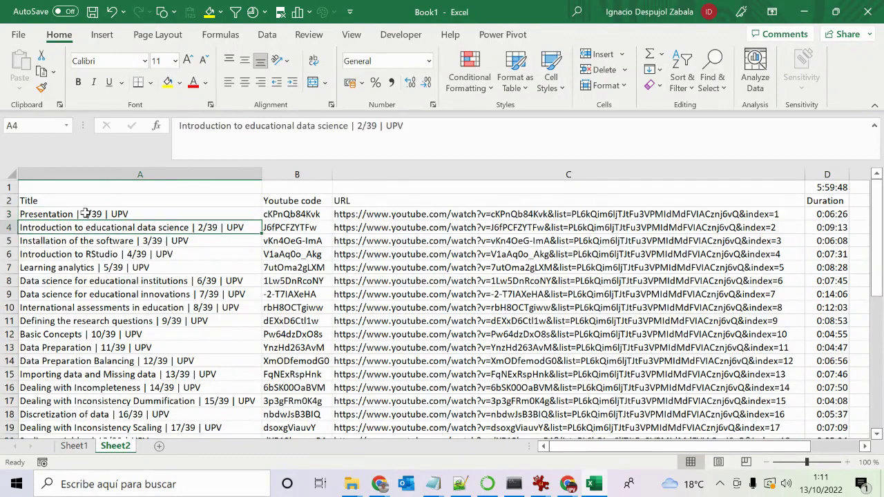
key("Down")
key("Down")
key("Down")
key("Down")
key("Down")
key("Down")
key("Down")
key("Down")
key("Down")
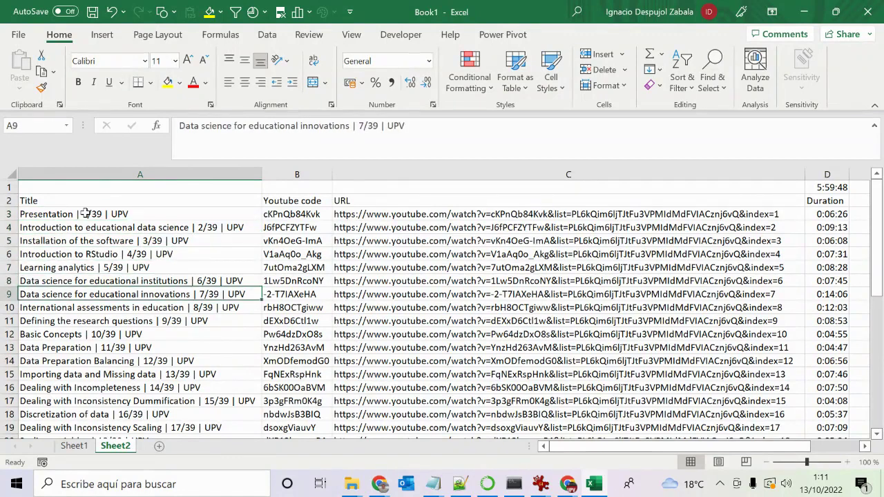
key("Down")
key("Down")
key("Down")
key("Down")
key("Down")
key("Down")
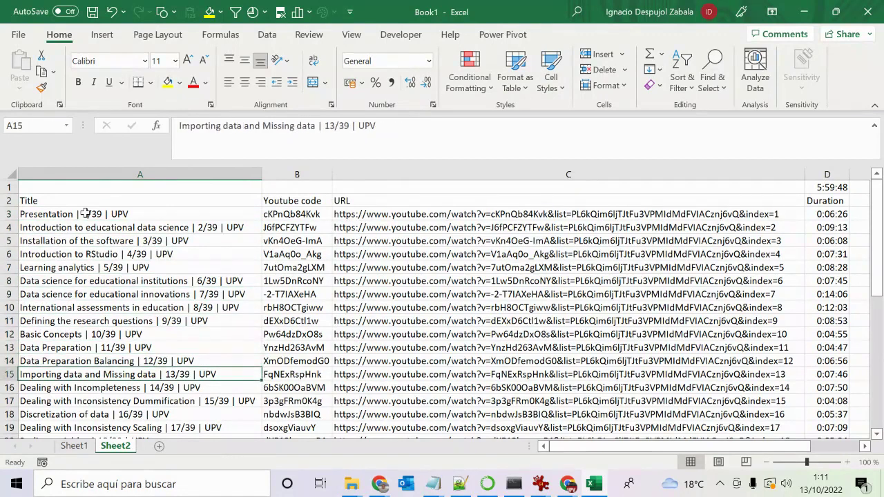
key("Down")
key("Down")
key("Down")
key("Down")
key("Down")
key("Down")
key("Down")
key("Down")
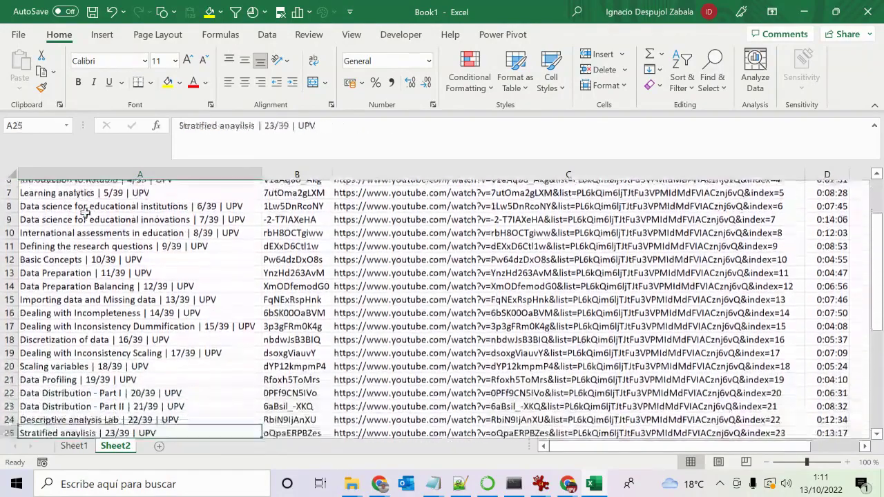
key("Down")
key("Down")
key("Down")
key("Down")
key("Down")
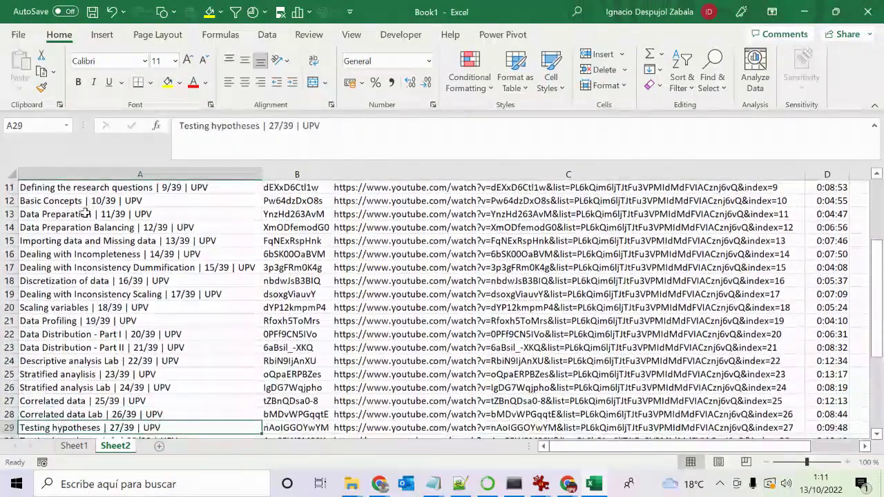
key("Down")
key("Down")
key("Down")
key("Down")
key("Down")
key("Down")
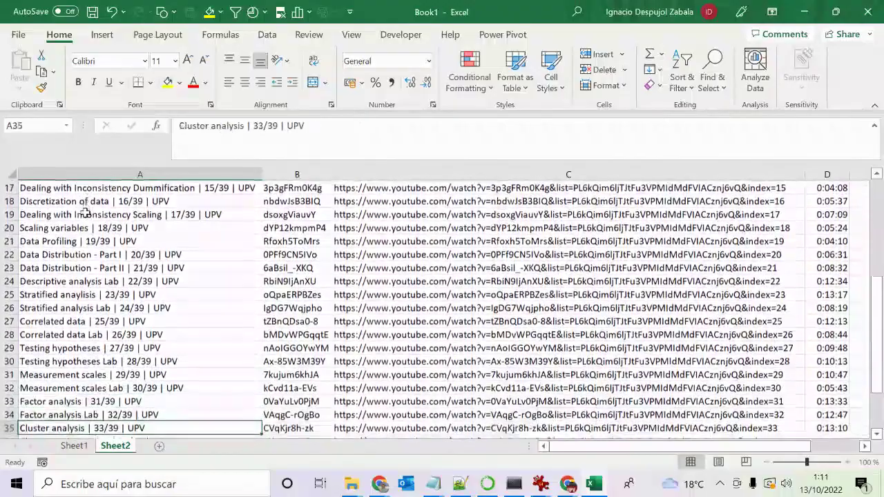
key("Down")
key("Down")
key("Down")
key("Down")
key("Down")
key("Down")
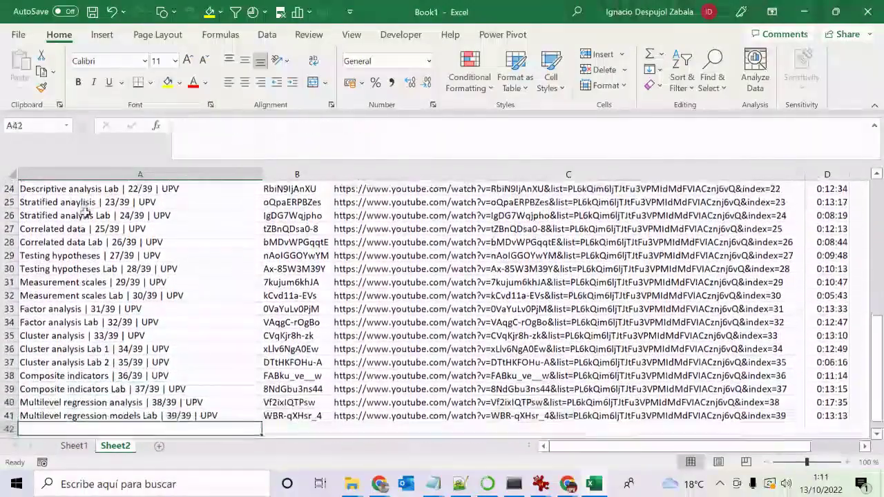
key("Up")
key("Up")
key("Up")
key("Up")
key("Up")
key("Up")
key("Up")
key("Up")
key("Up")
key("Up")
key("Up")
key("Up")
key("Up")
key("Up")
key("Up")
key("Up")
key("Up")
key("Up")
key("Up")
key("Up")
key("Up")
key("Up")
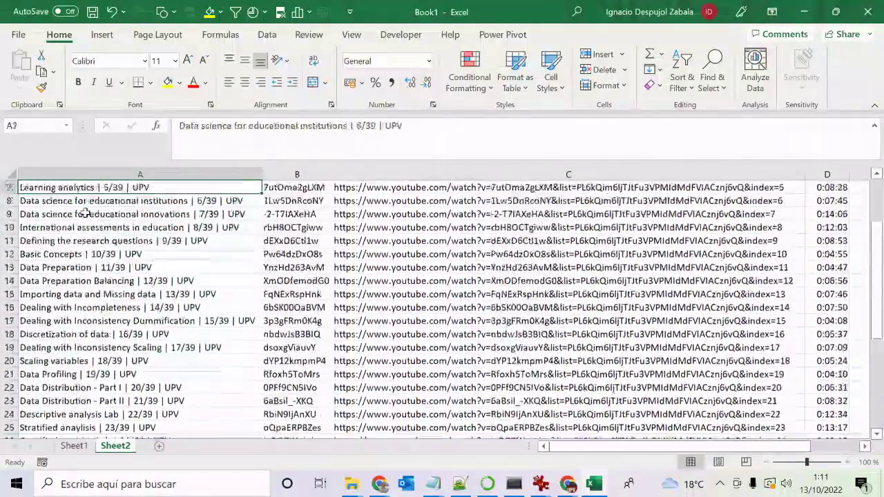
Enter the header "Title" in cell E2, beside the Duration header.
key("Down")
key("Right")
key("Right")
key("Right")
key("Right")
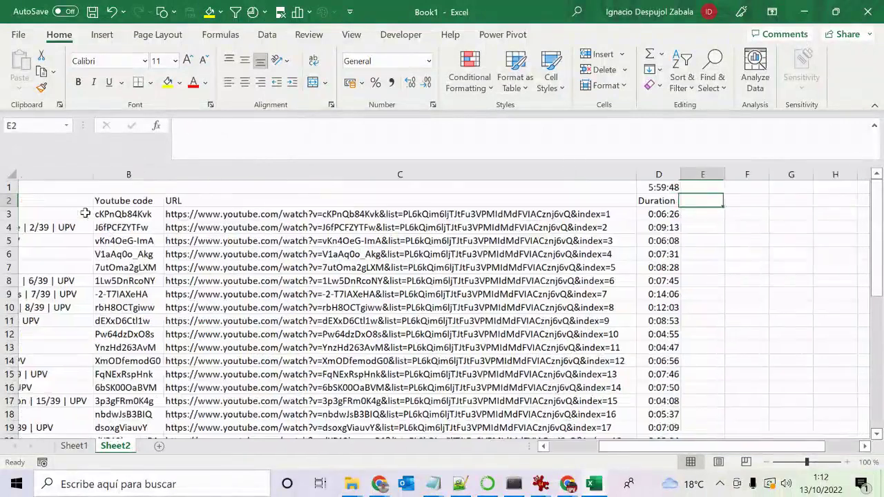
type("Title")
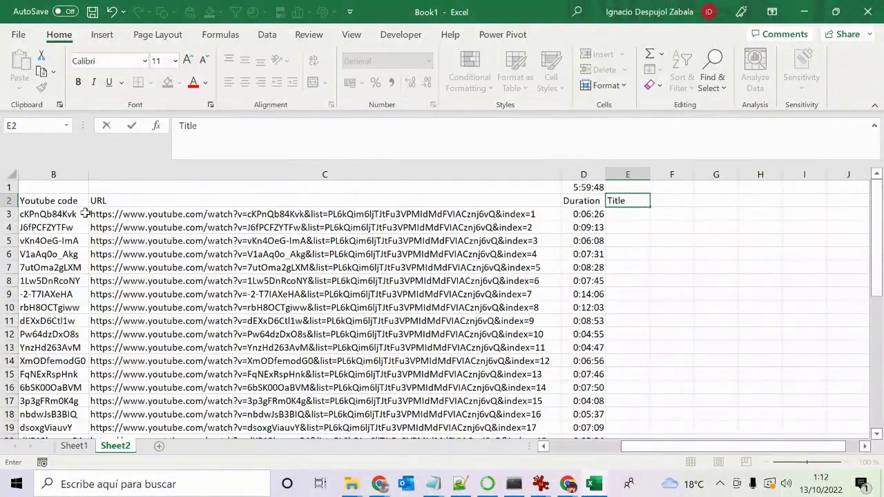
key("Return")
Start a FIND formula in cell E3 with "|" as the text to find.
type("+finde")
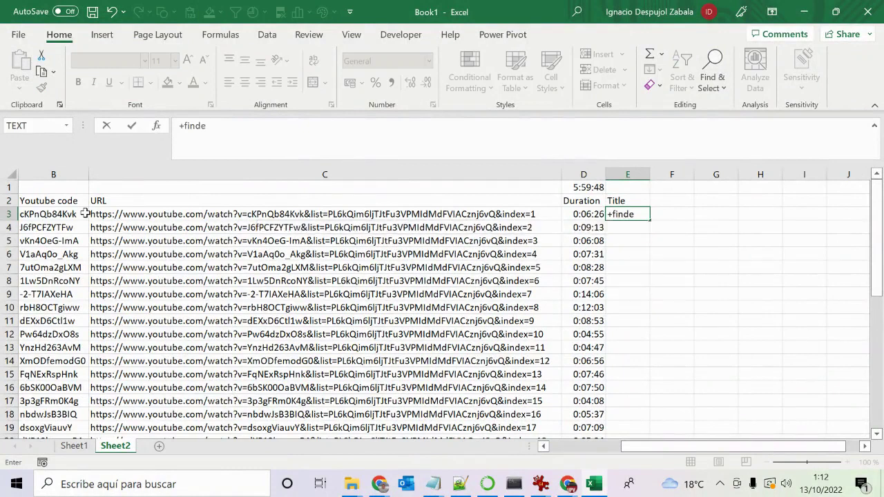
key("BackSpace")
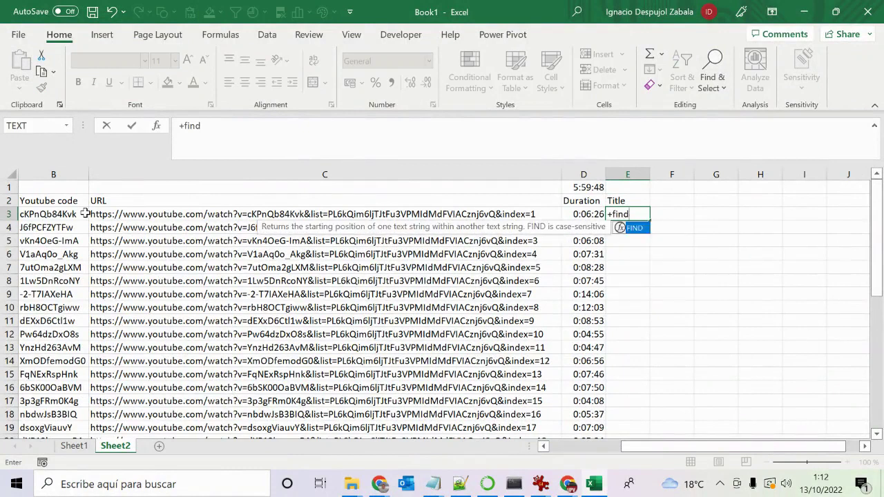
type("(\"|\";")
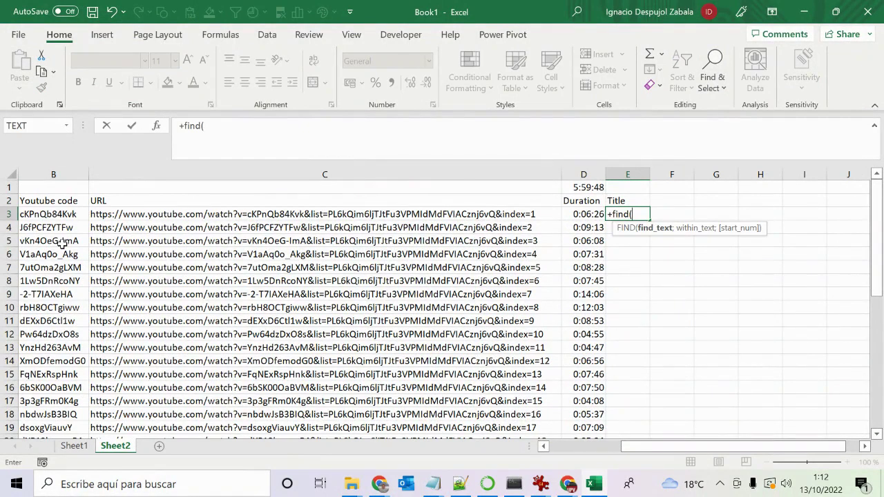